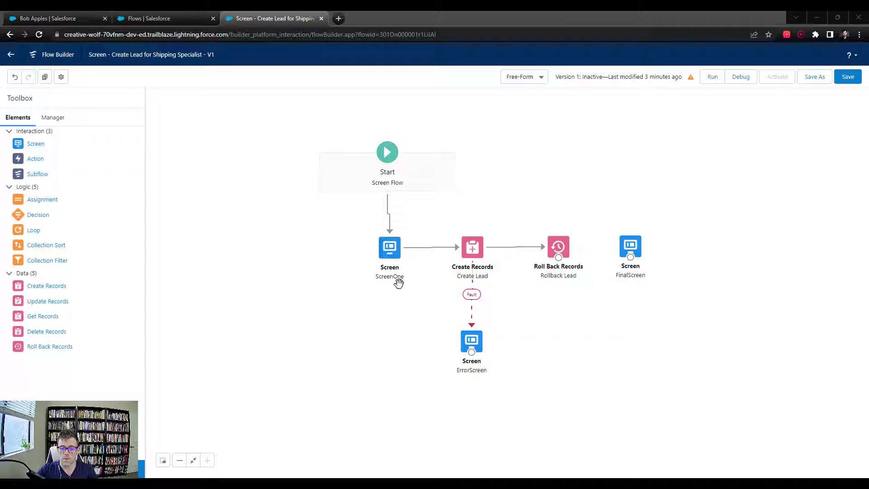
Spread the canvas out: ScreenOne and Start to the left, Create Lead, ErrorScreen, Rollback Lead and FinalScreen to the right
left_click_drag(476, 254, 495, 253)
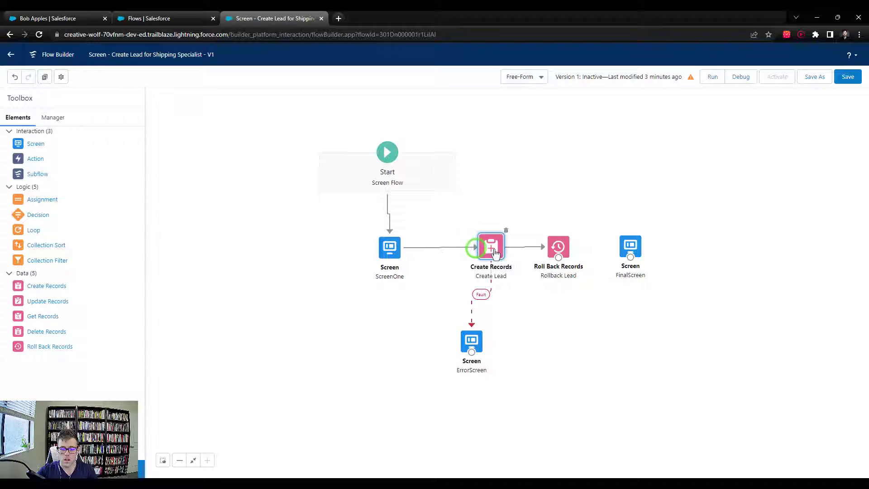
left_click_drag(470, 345, 488, 353)
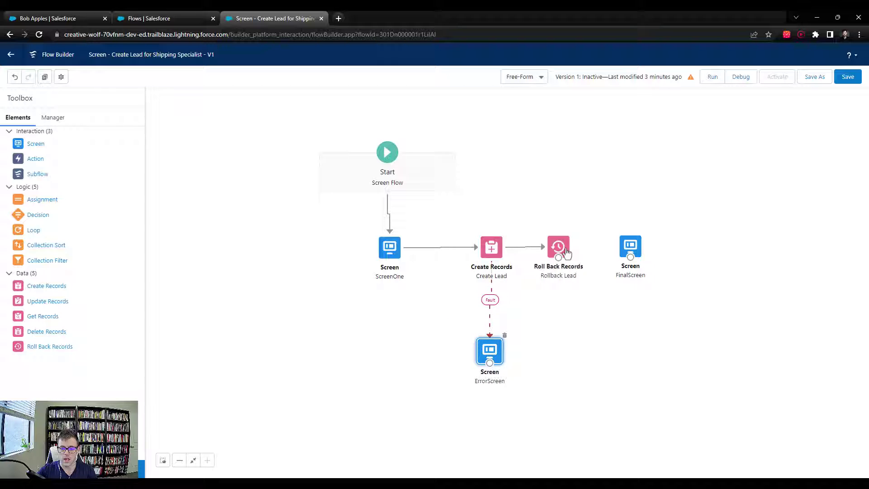
left_click_drag(559, 249, 672, 249)
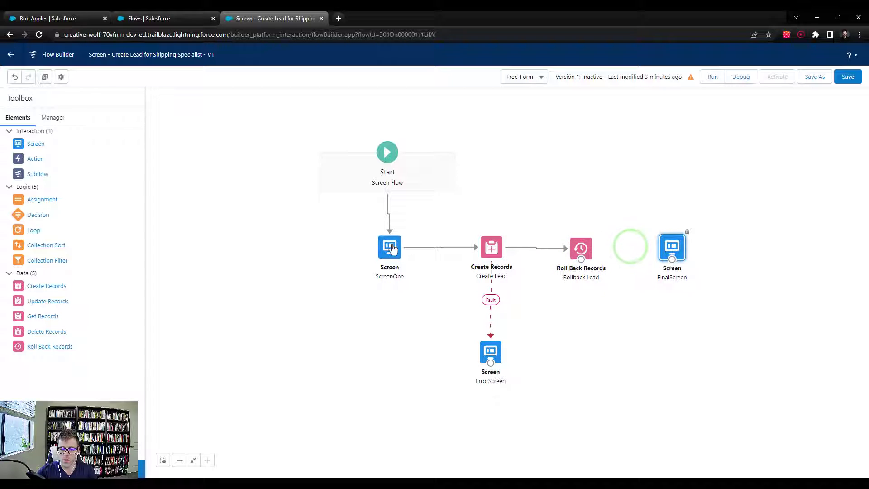
left_click_drag(392, 245, 362, 248)
left_click_drag(417, 176, 385, 165)
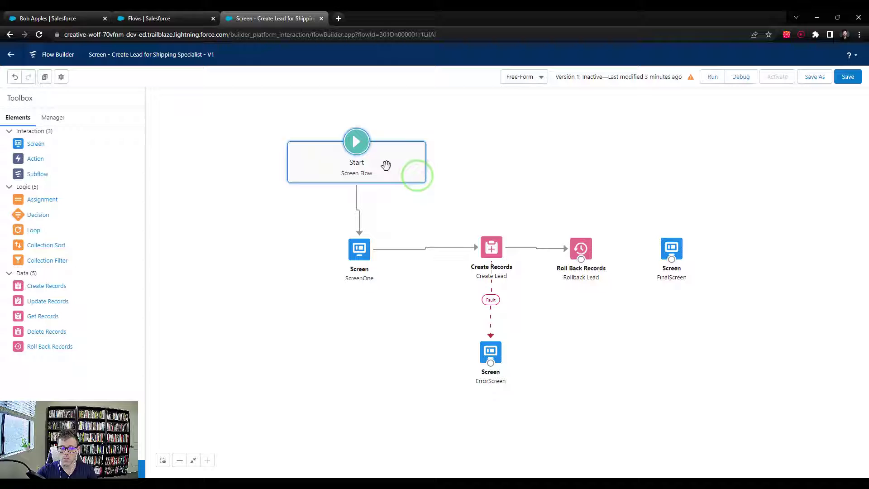
left_click_drag(363, 261, 361, 261)
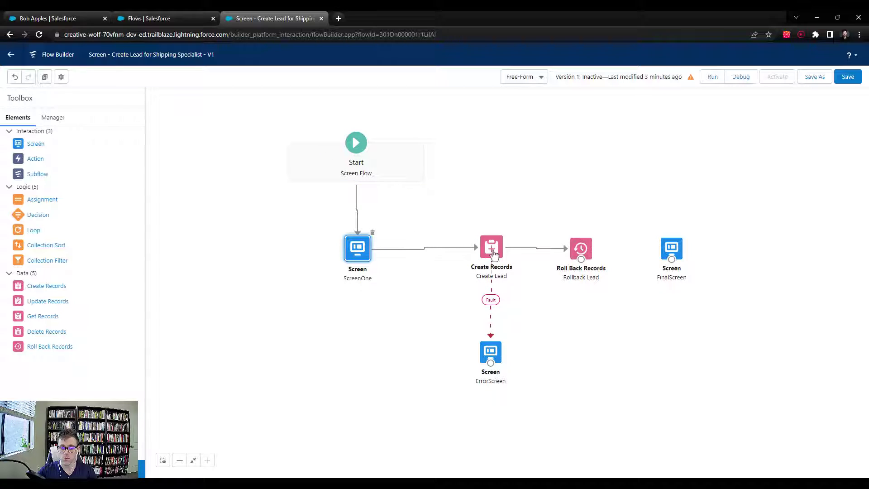
Delete the ScreenOne-to-Create Lead connector and drop a new Screen element onto the canvas
left_click(420, 252)
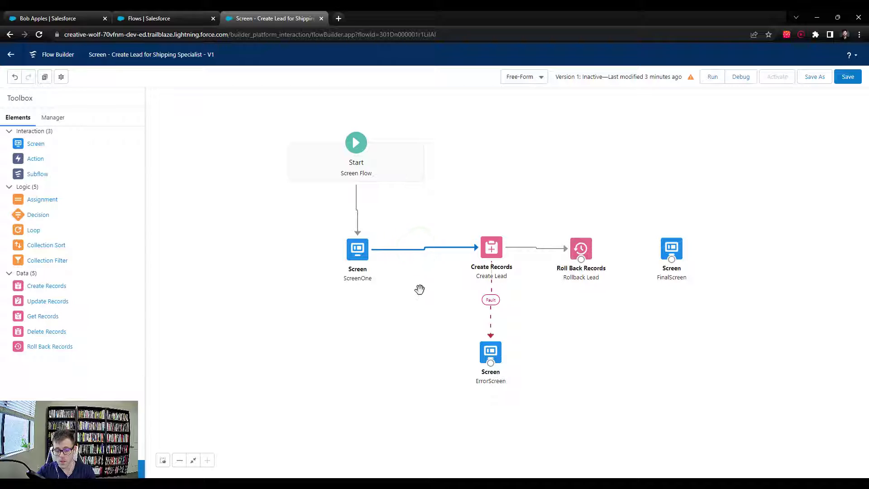
key("Delete")
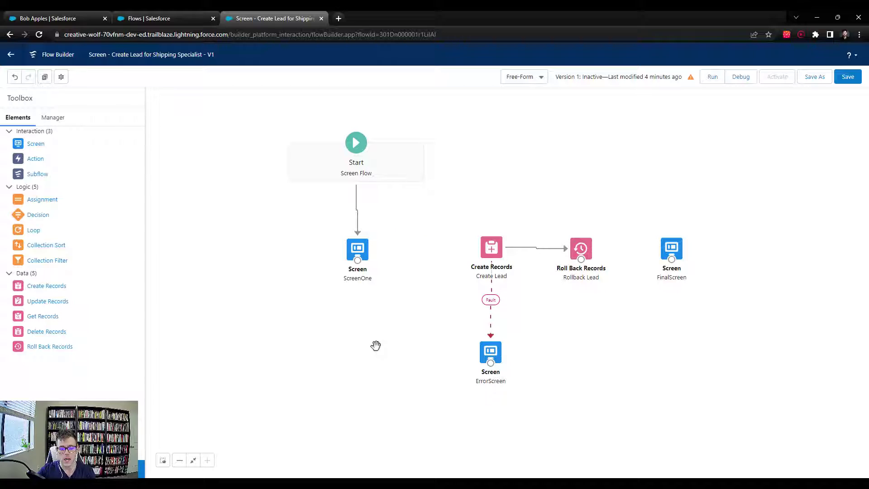
left_click_drag(32, 145, 430, 264)
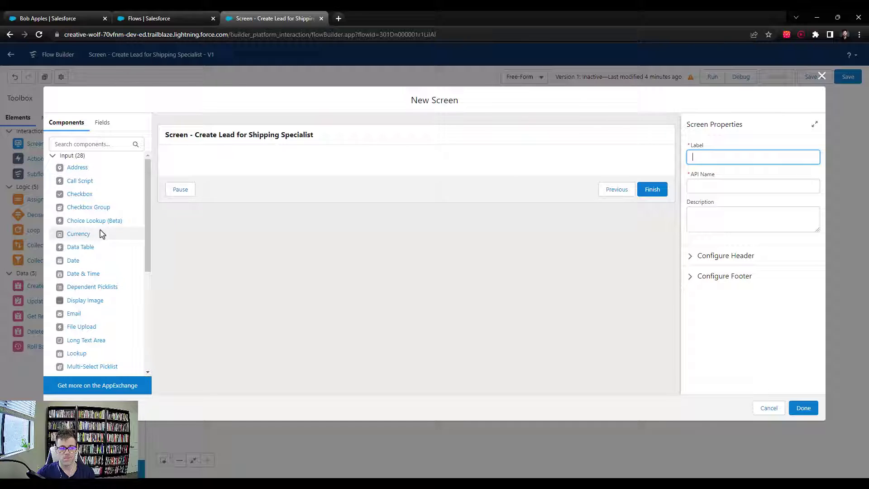
Add Call Script CallScript4: 'Great, thanks so much! And what questions do you have for our shipping specialist?'
left_click(70, 185)
left_click_drag(70, 187, 303, 165)
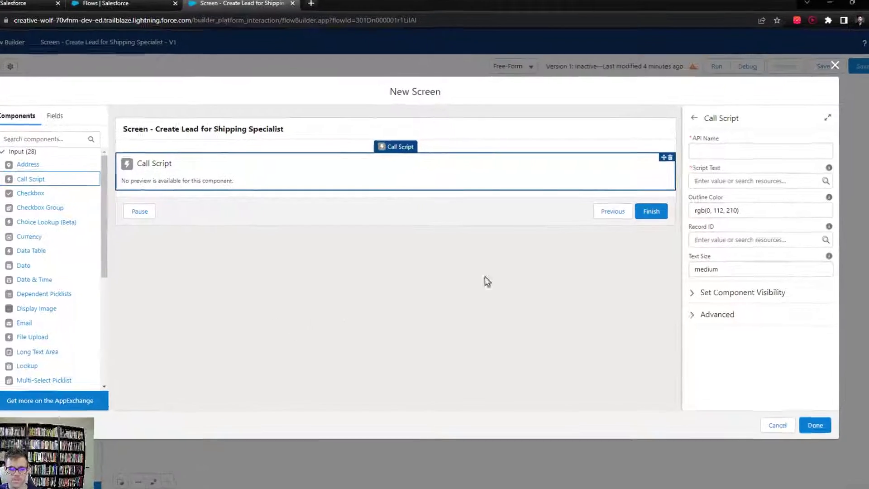
left_click(735, 151)
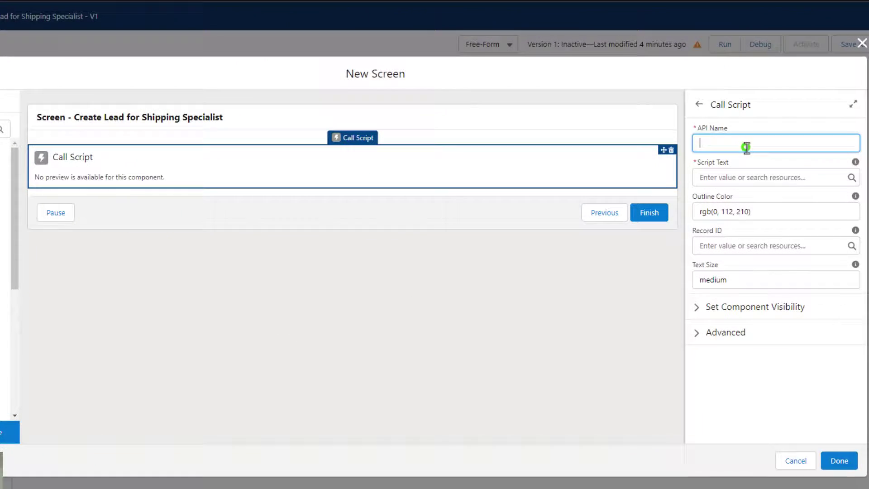
type("CallScri")
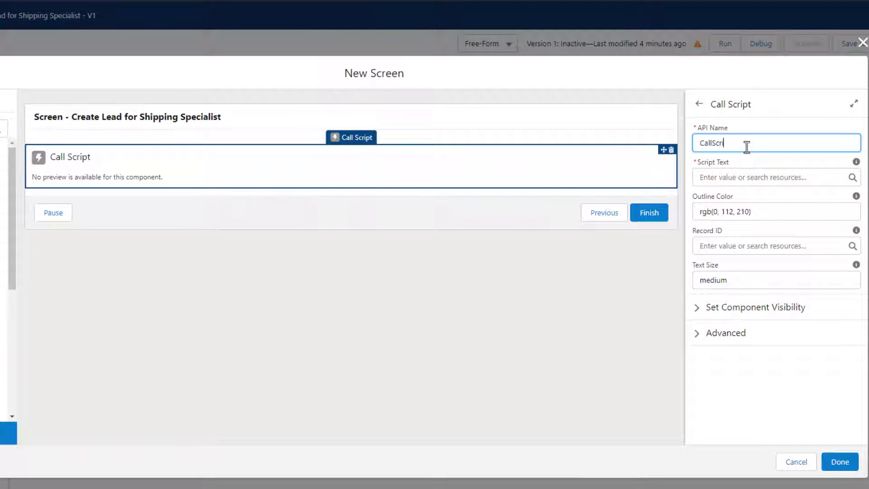
type("pt4")
key("Tab")
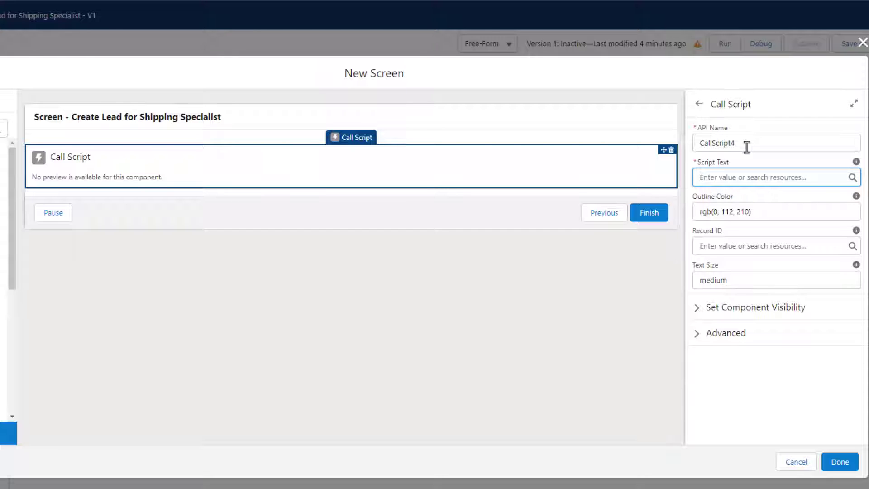
type("Great, th")
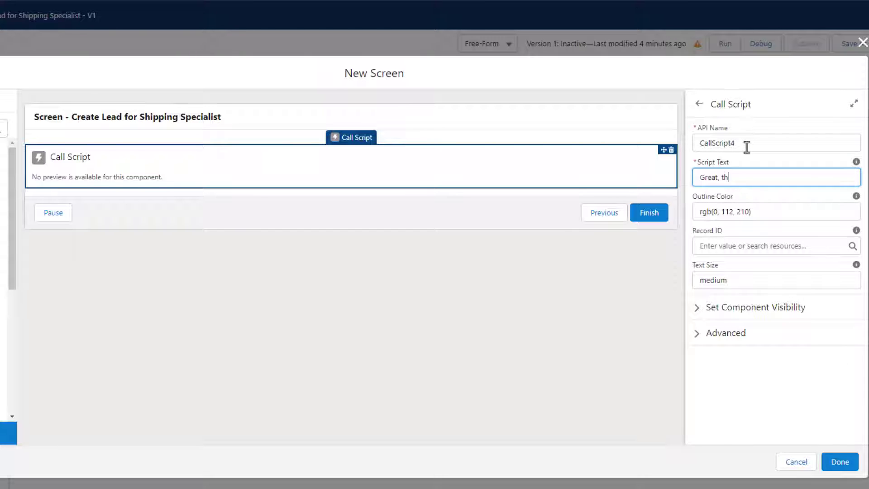
type("anks so much! And what questi")
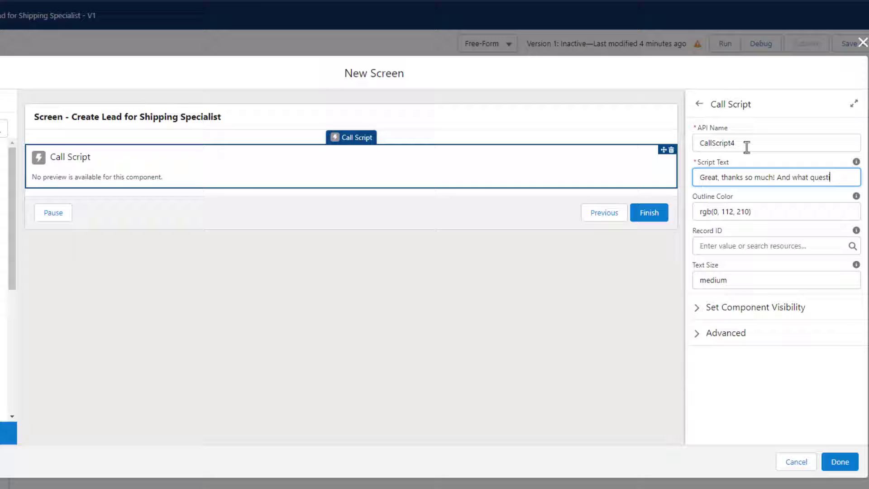
type("ons do you have")
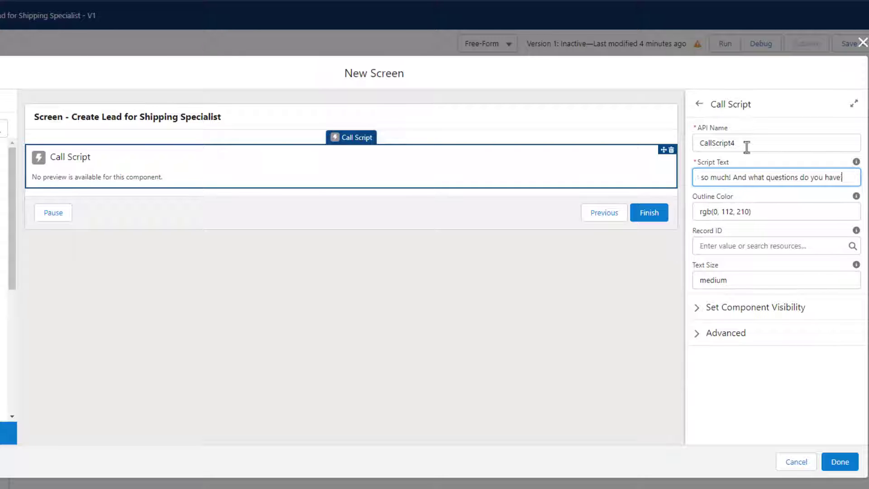
type(" for cur shipping spe")
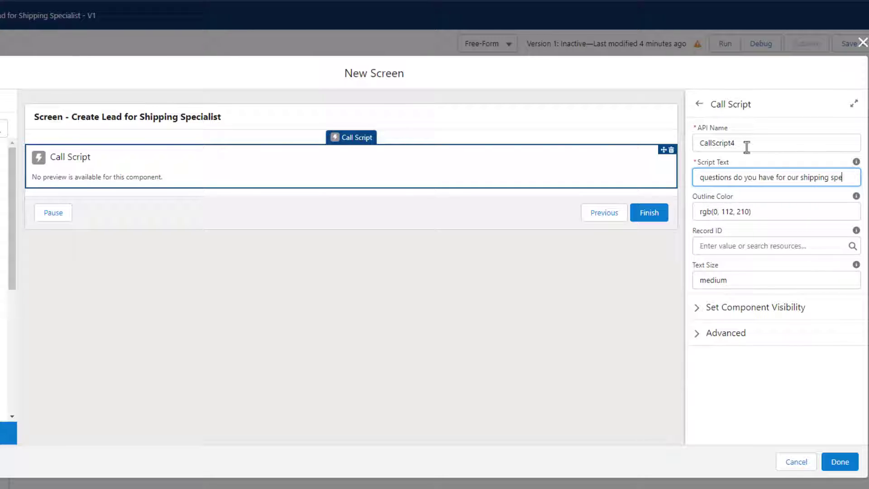
type("cialist?")
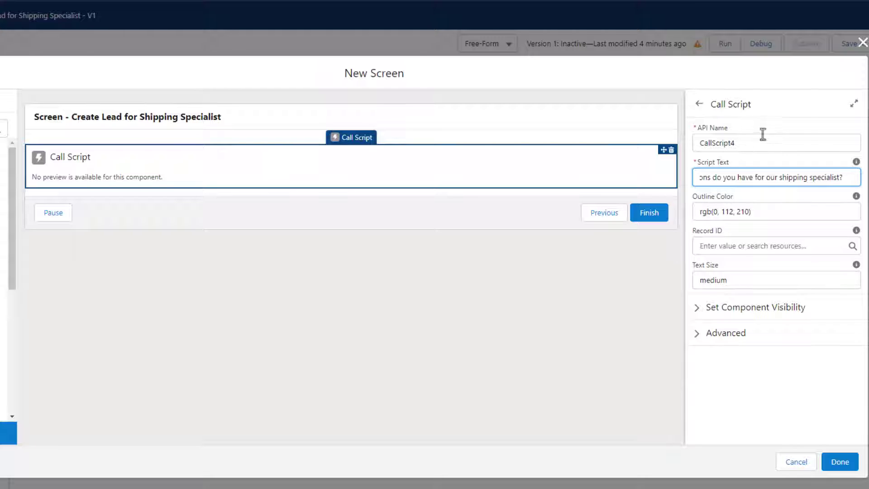
left_click(799, 119)
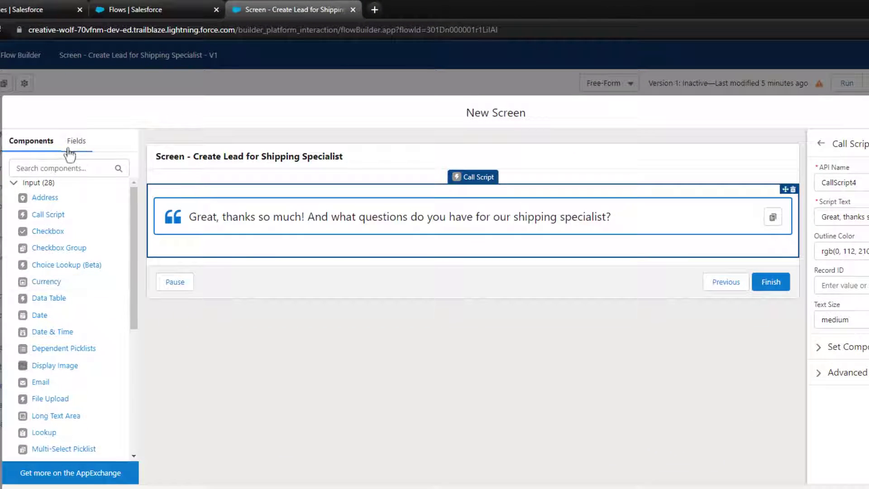
Pick LeadRecordVariable as the record variable and place the Lead Description field under the script
left_click(70, 152)
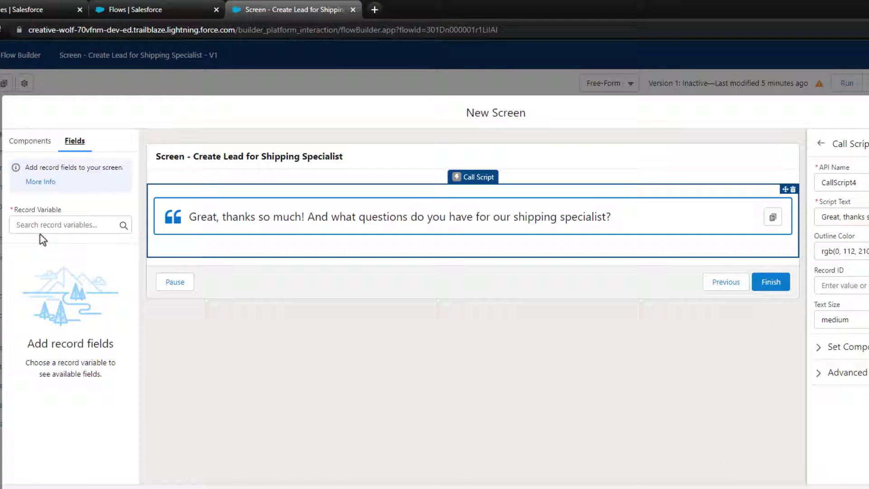
left_click(71, 225)
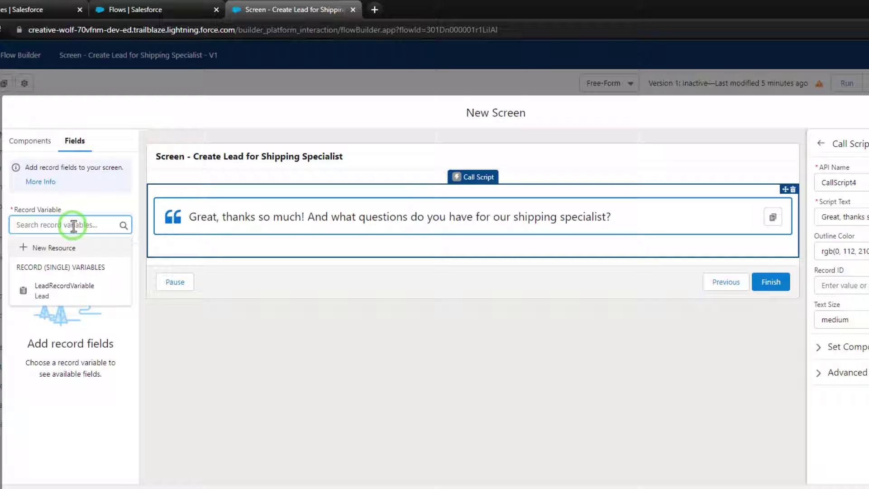
left_click(72, 301)
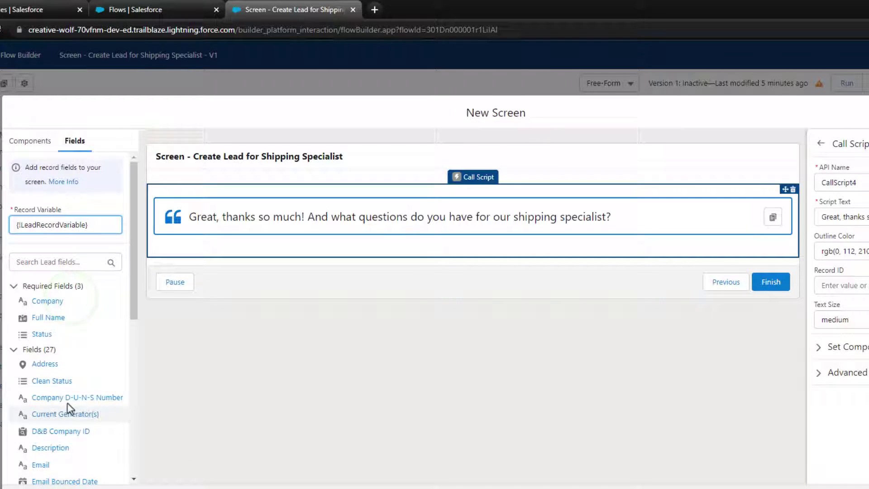
scroll(59, 297, "down", 1)
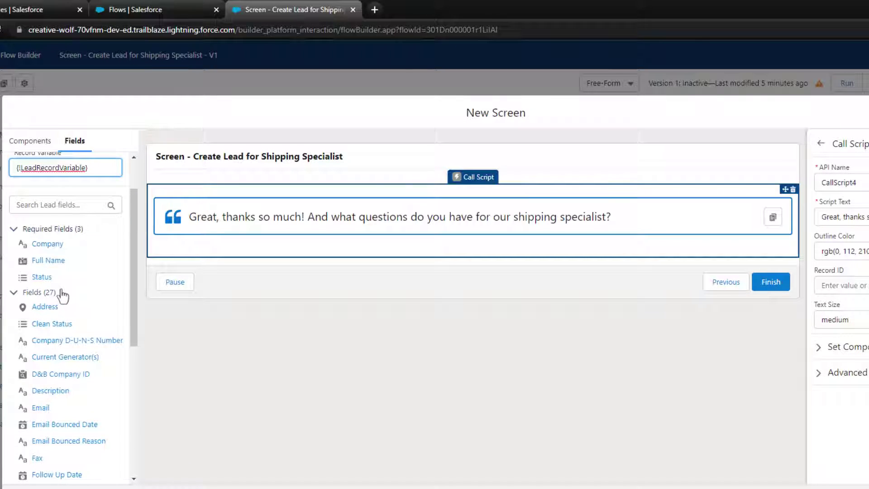
scroll(63, 295, "down", 5)
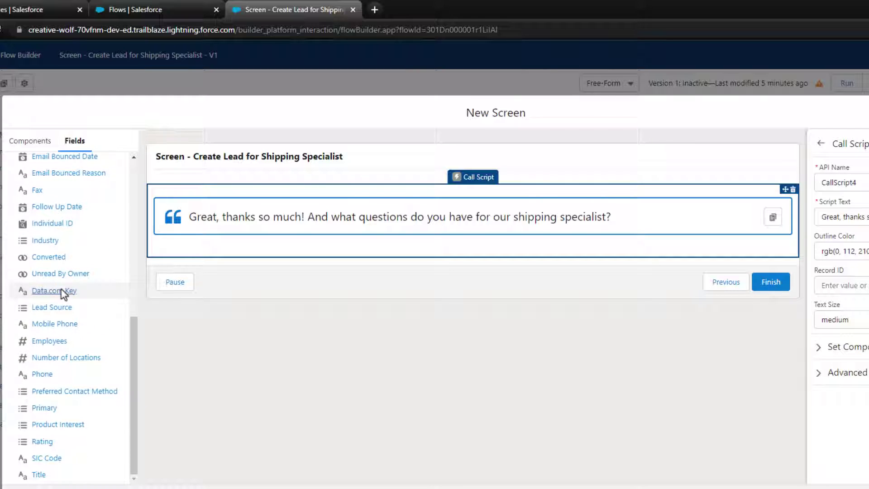
scroll(70, 412, "up", 3)
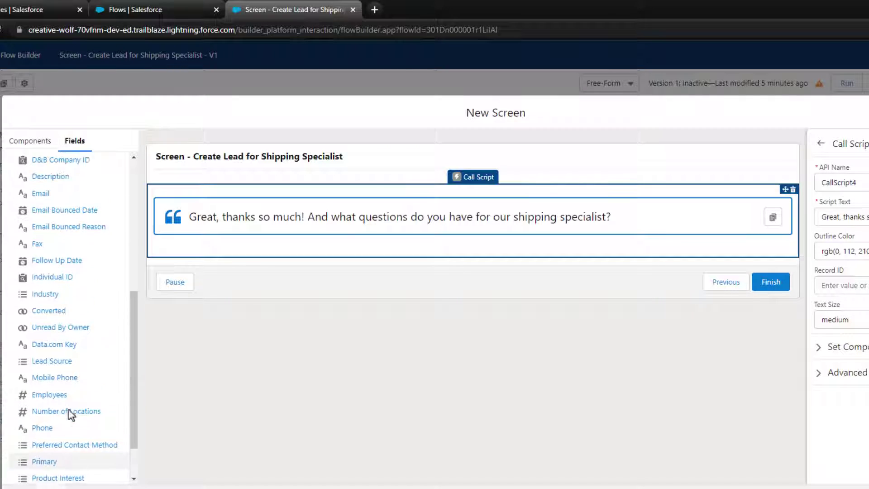
scroll(67, 348, "up", 1)
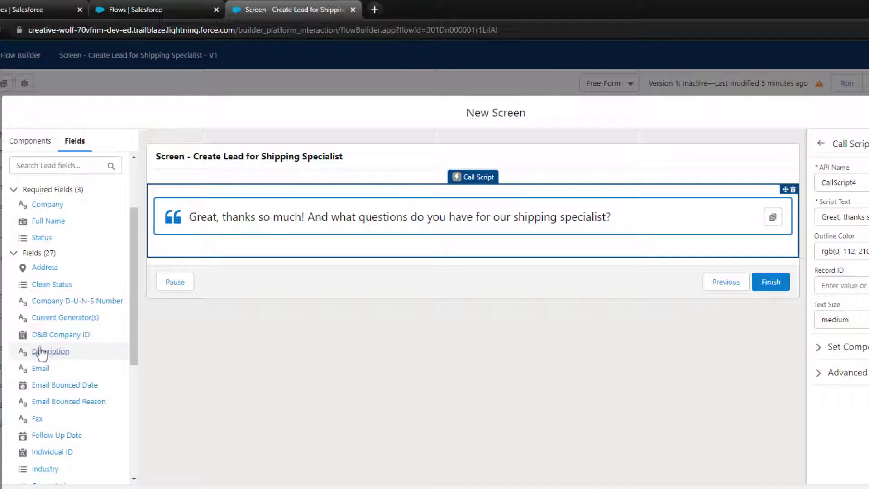
left_click_drag(53, 352, 253, 271)
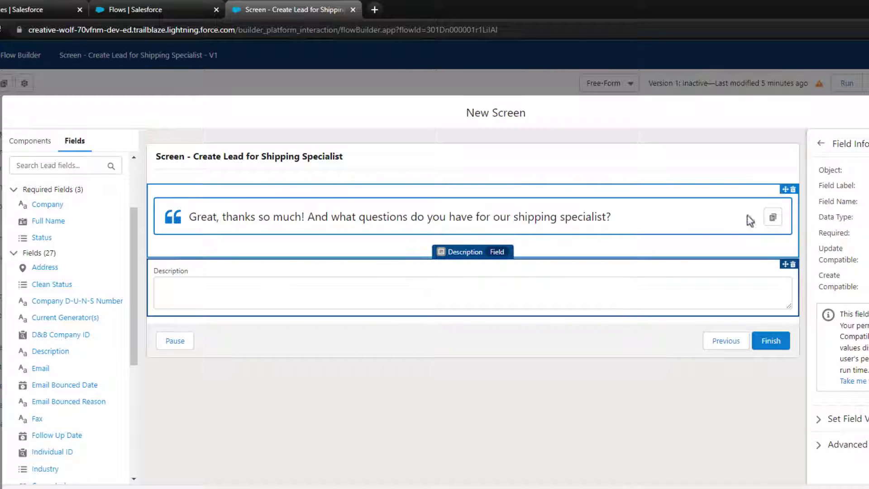
Label the new screen ScreenTwo so its API name fills in
left_click(820, 144)
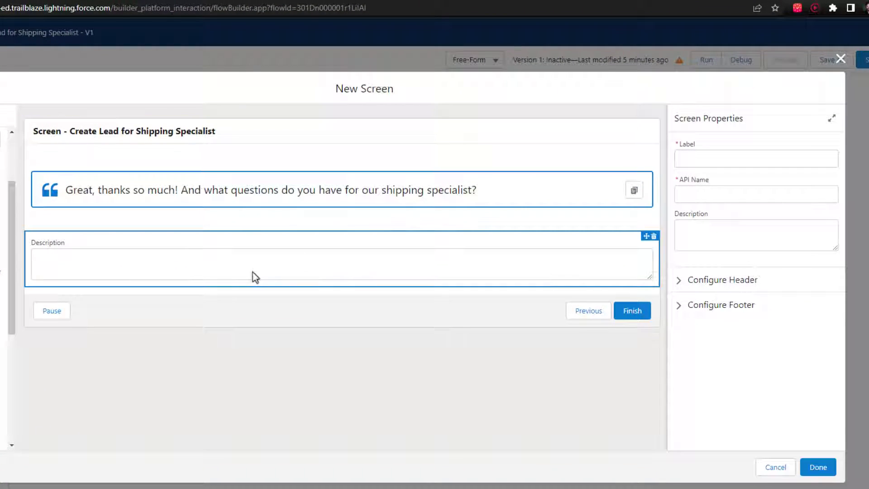
left_click(236, 276)
left_click(681, 119)
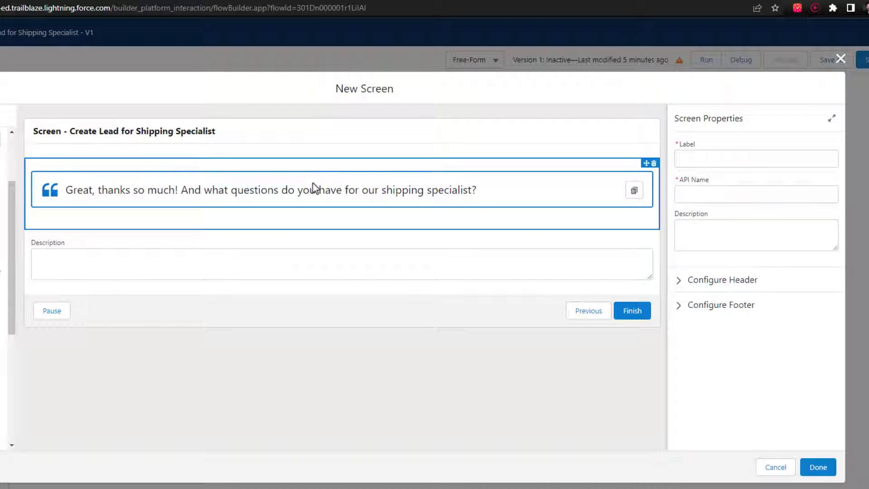
left_click(695, 161)
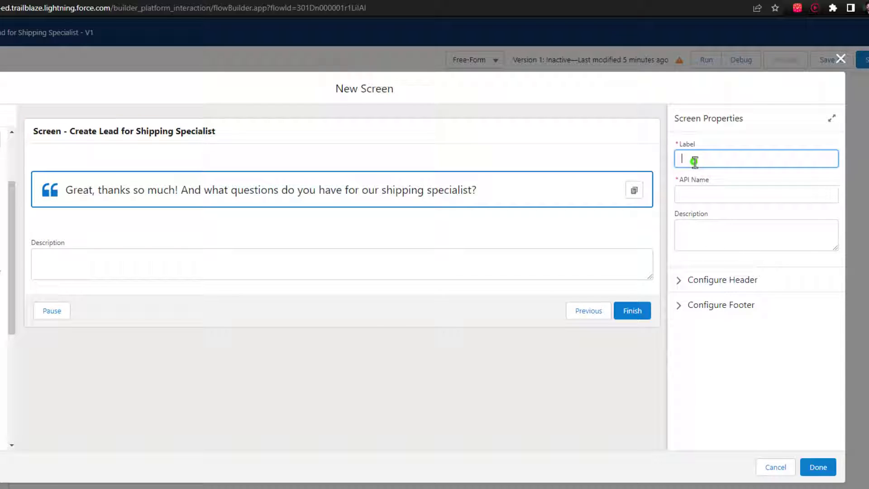
type("ScreenTwo")
key("Tab")
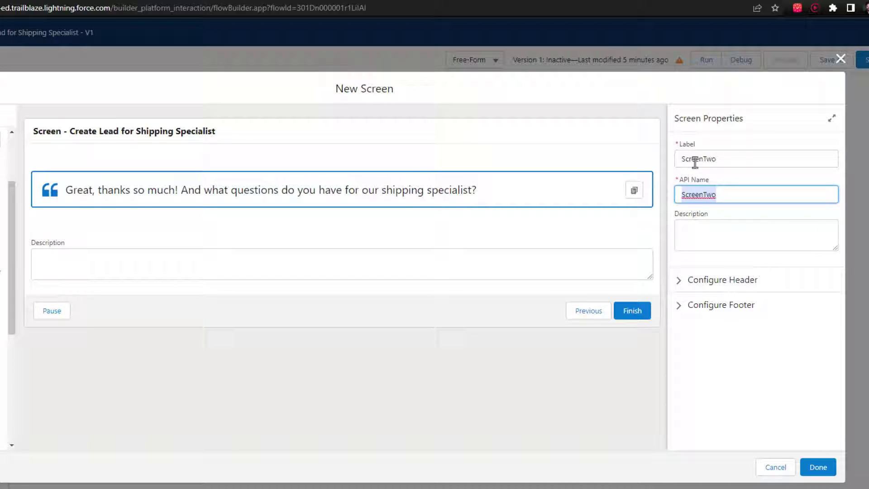
Turn off the screen header and hide Pause from the footer navigation
left_click(720, 287)
left_click(703, 298)
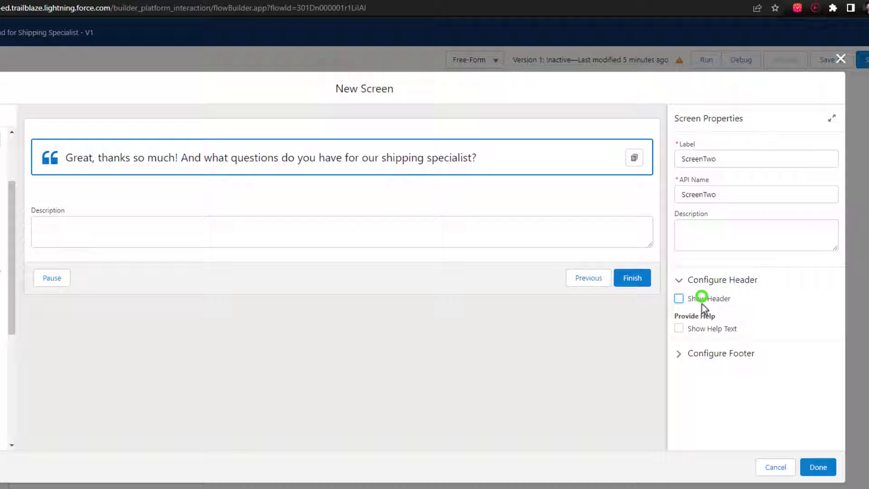
left_click(707, 355)
scroll(708, 358, "down", 3)
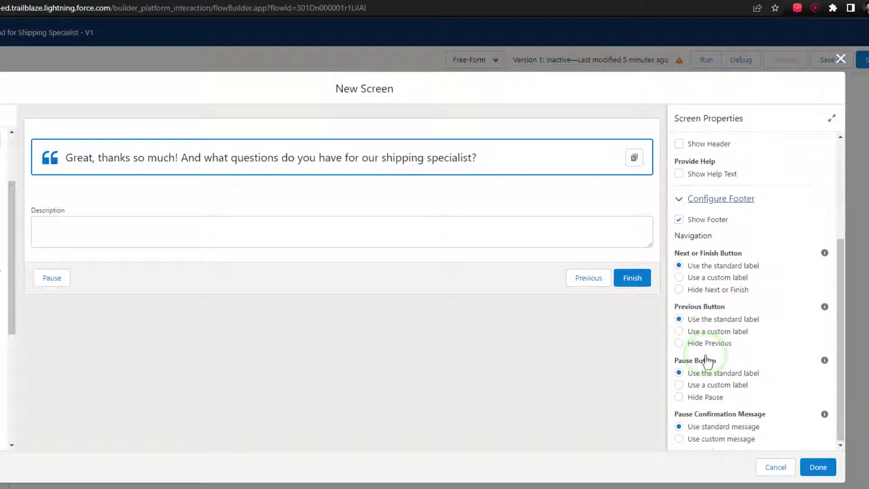
left_click(702, 398)
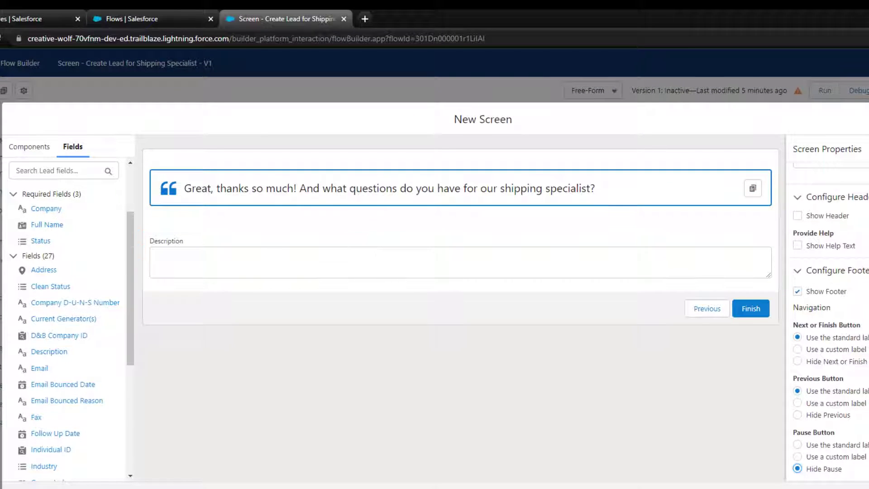
Add CallScript5 below Description: 'Thank you! What's the best way to reach and when would you like our team to follow up?'
left_click(42, 156)
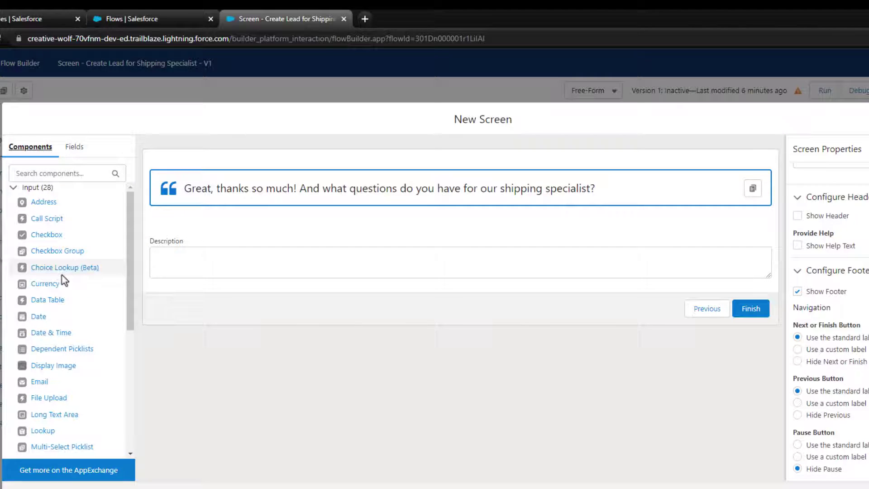
left_click(395, 260)
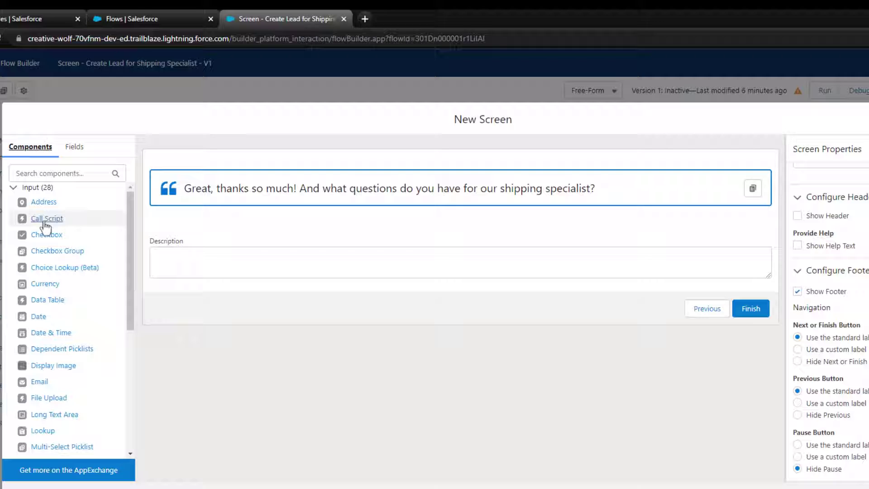
left_click_drag(46, 220, 290, 290)
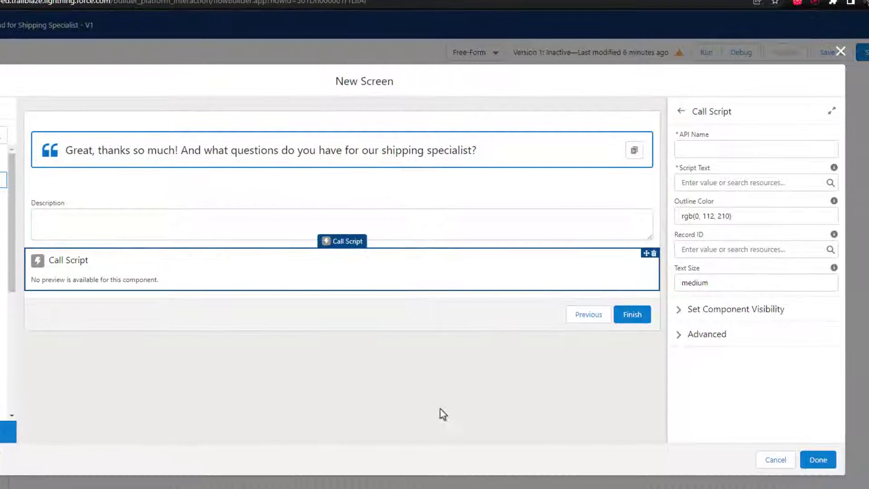
left_click(823, 184)
type("cript5")
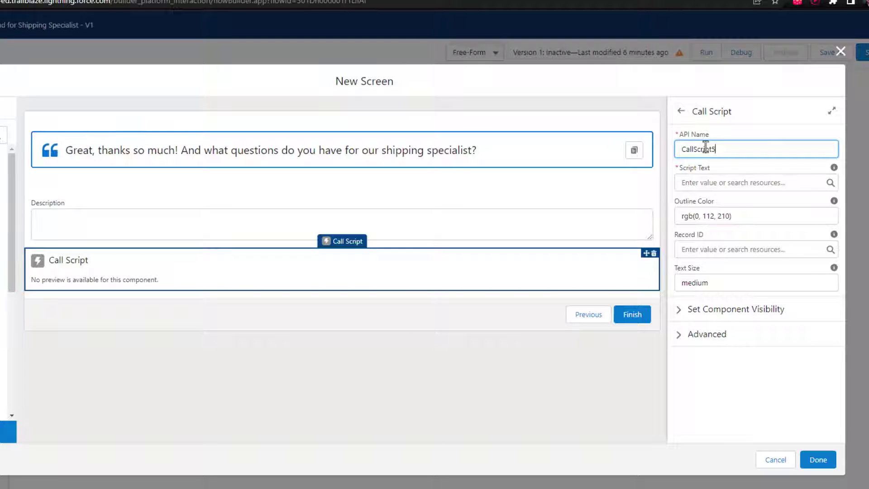
key("Tab")
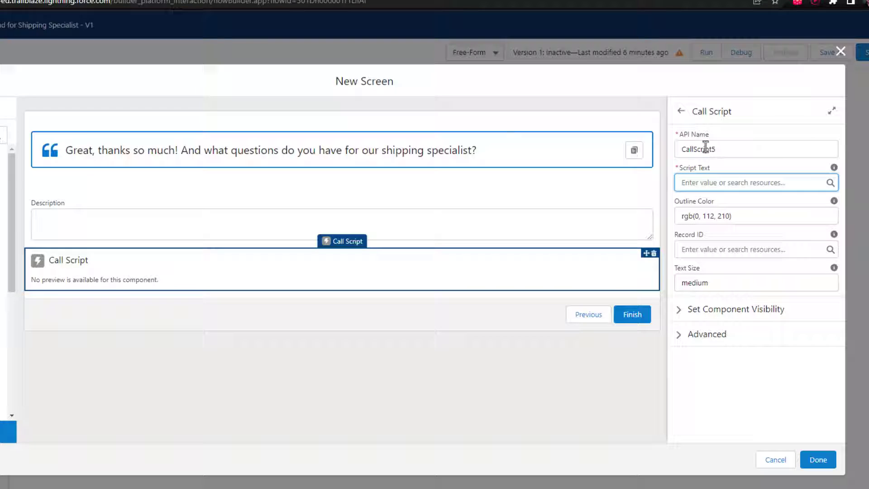
type("Thank you!")
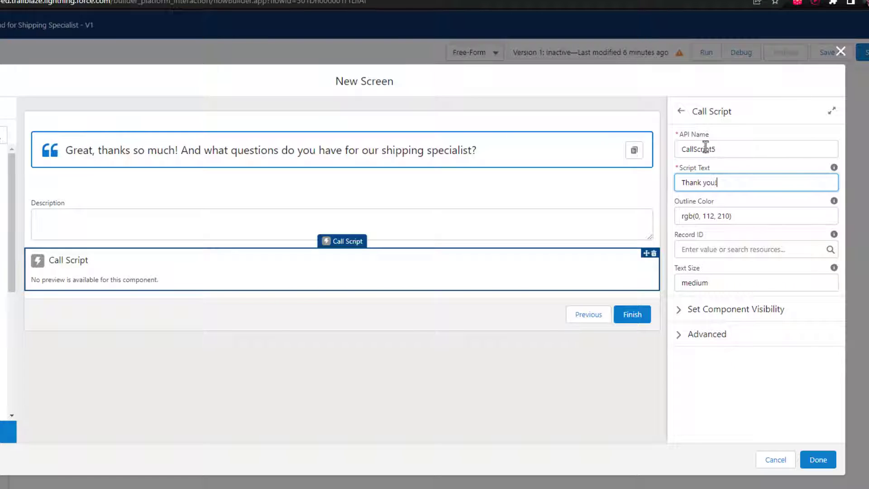
type(" What's")
key("BackSpace")
key("BackSpace")
type("'s the best way to reach and when ")
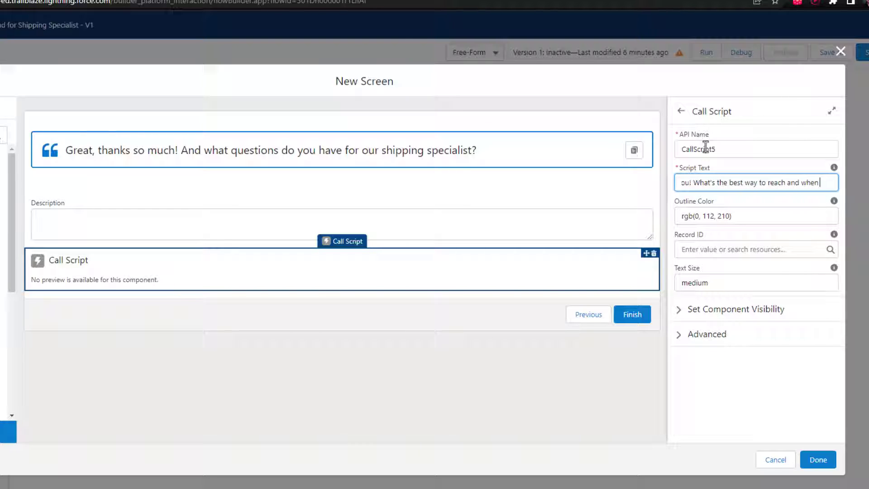
type("would you like our")
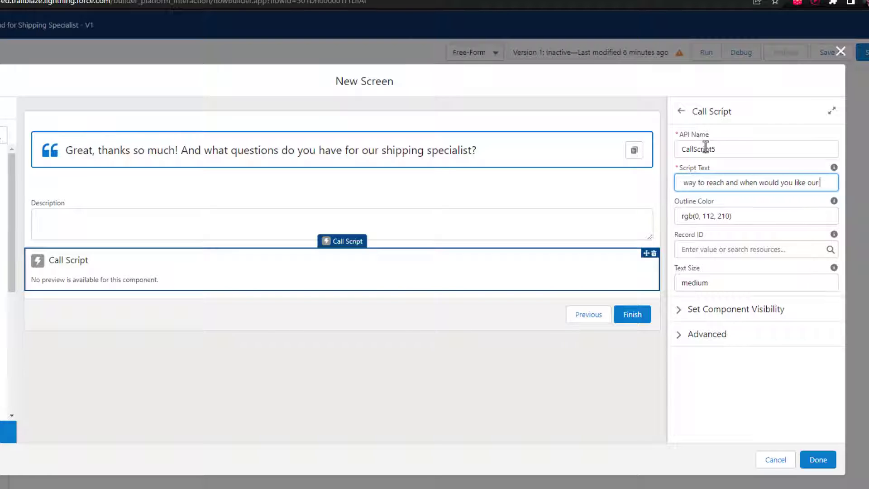
type(" team to follow up?")
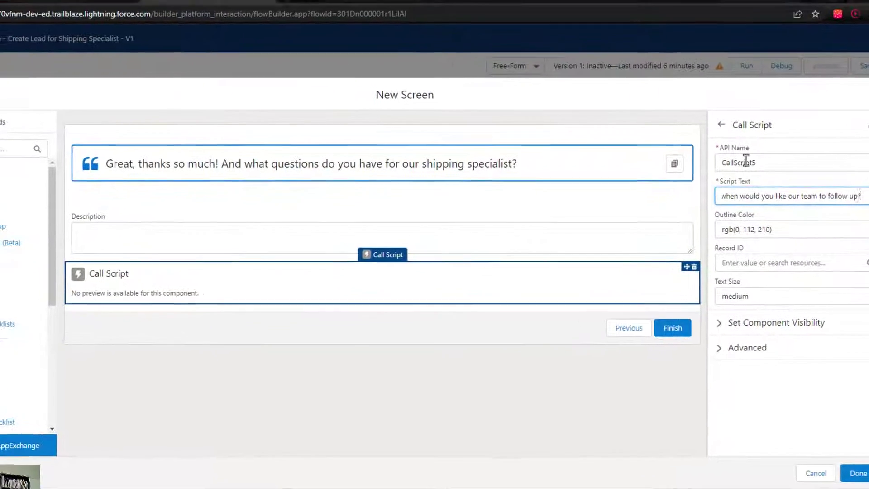
left_click(781, 148)
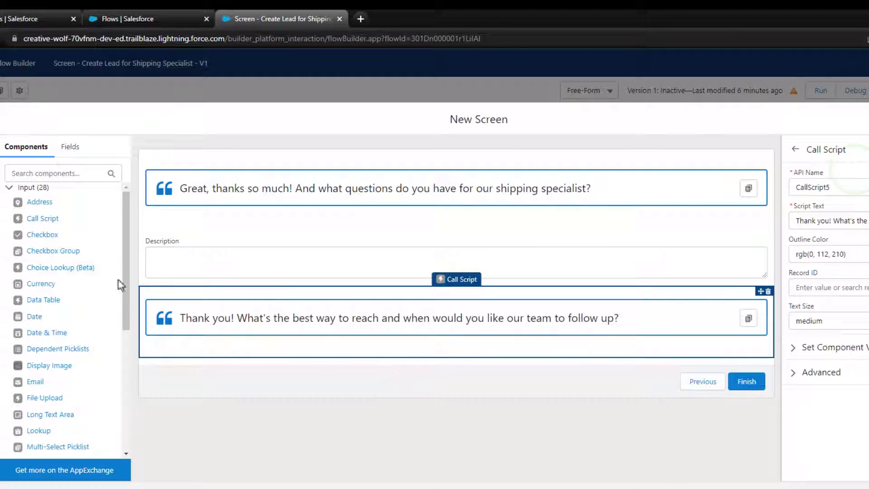
Place the Lead fields Preferred Contact Method and Follow Up Date under the second call script
left_click(70, 146)
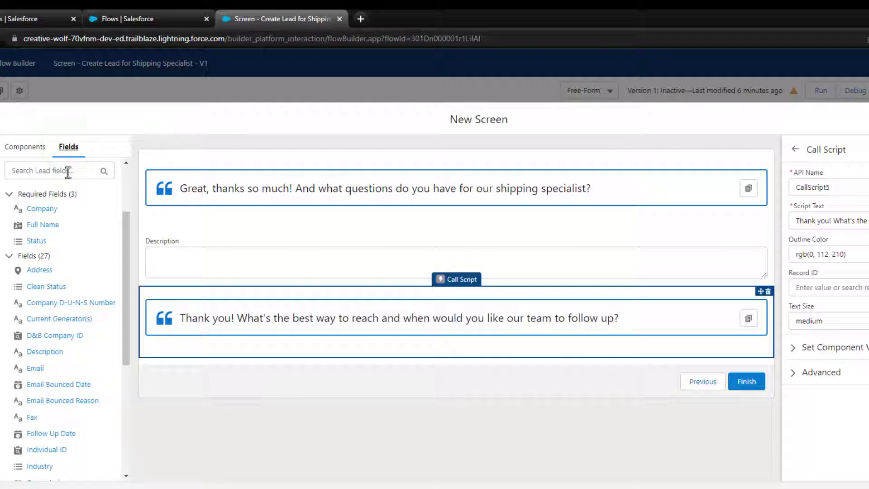
scroll(59, 304, "down", 5)
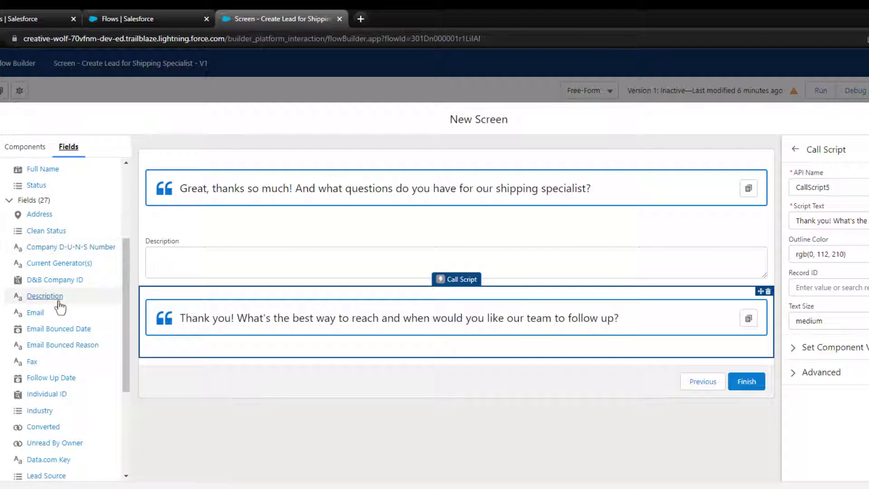
scroll(59, 306, "down", 5)
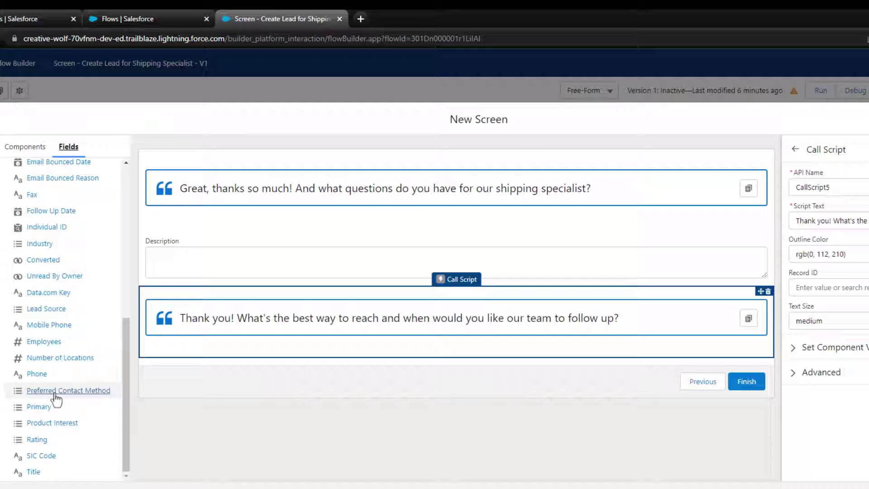
left_click_drag(55, 396, 213, 362)
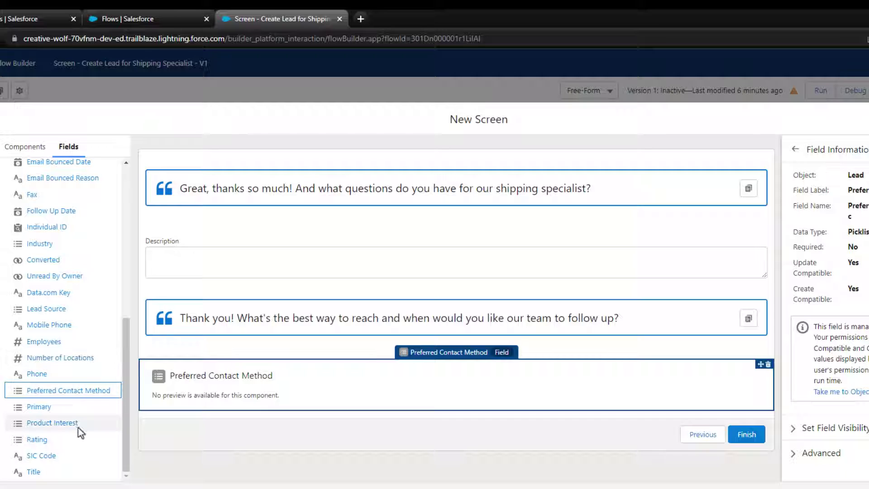
scroll(78, 428, "up", 3)
left_click_drag(47, 320, 204, 407)
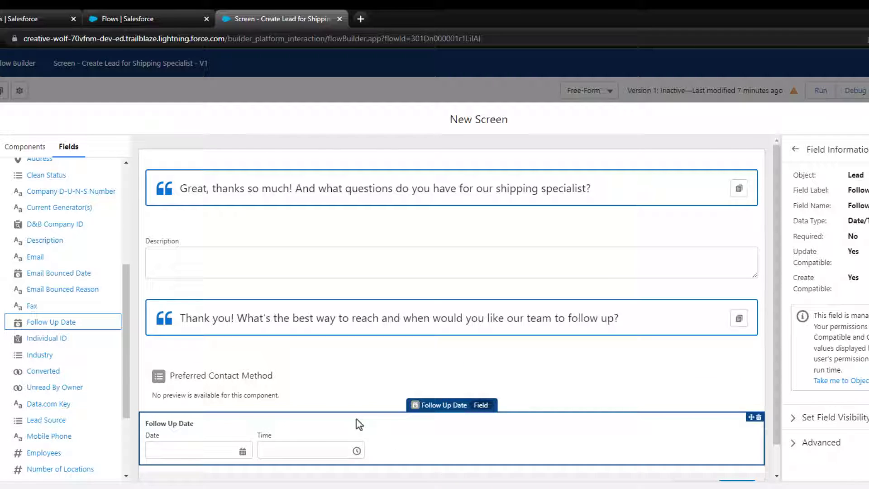
scroll(121, 347, "up", 5)
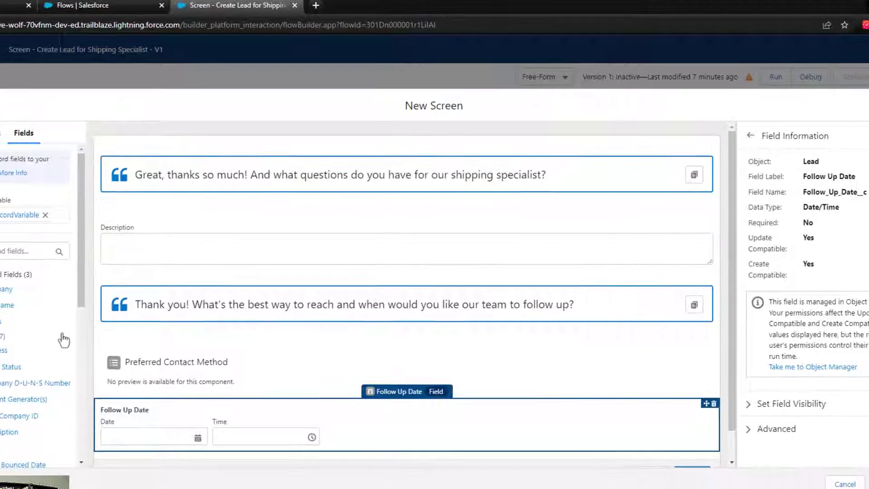
scroll(246, 300, "down", 1)
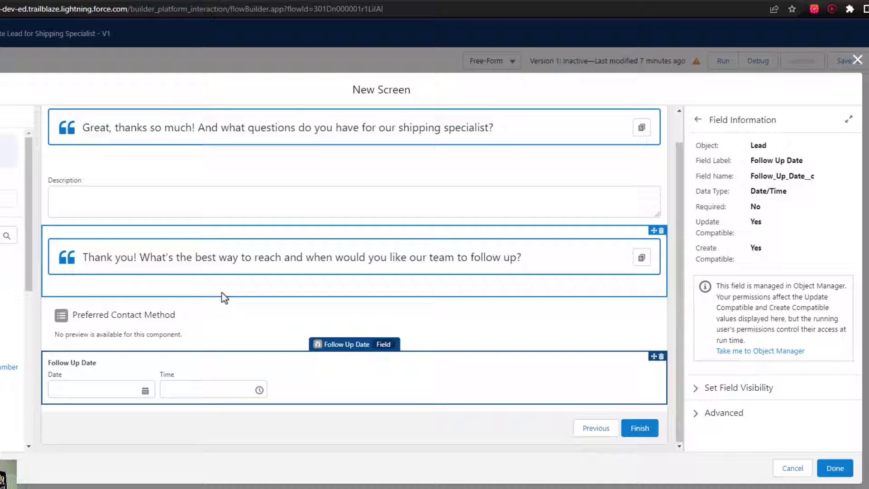
scroll(10, 301, "down", 3)
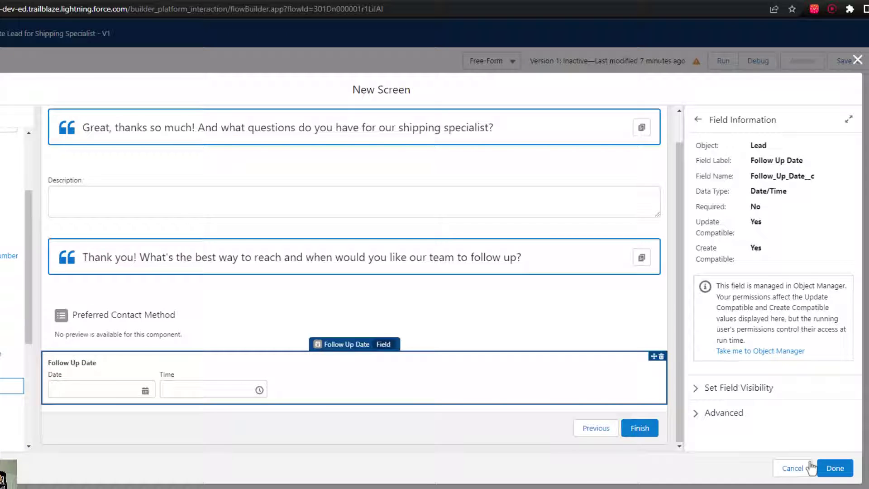
Wire ScreenTwo between ScreenOne and Create Lead on the canvas, then save the flow
left_click(835, 468)
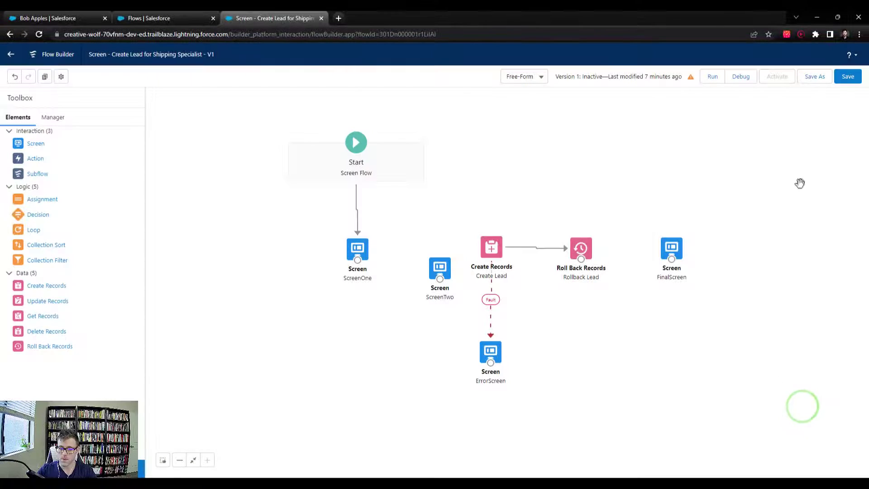
left_click_drag(435, 270, 426, 247)
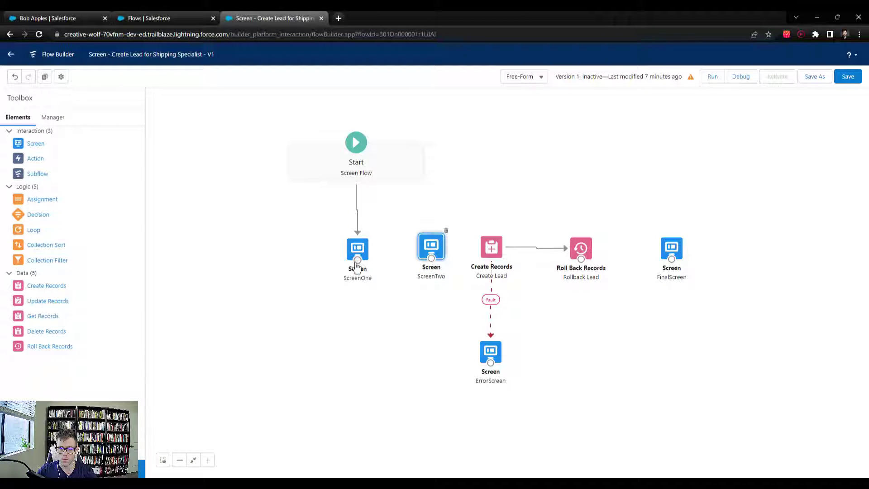
left_click_drag(357, 259, 489, 248)
left_click_drag(430, 248, 426, 247)
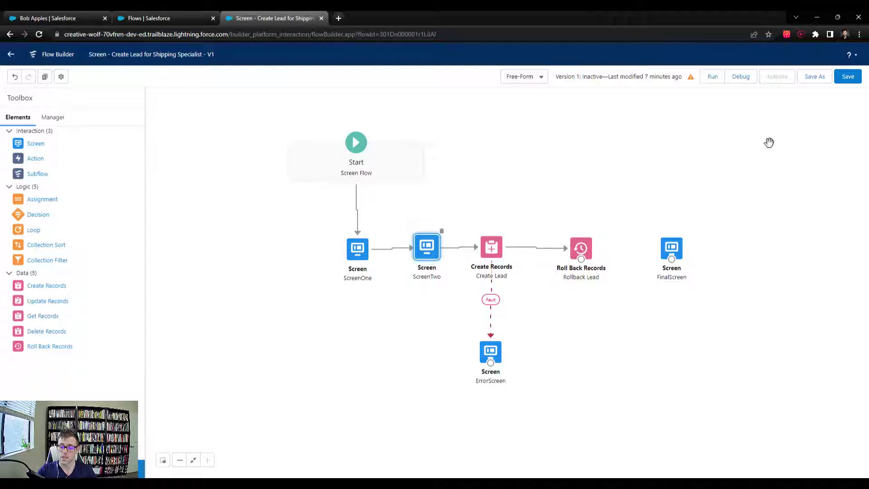
left_click(848, 78)
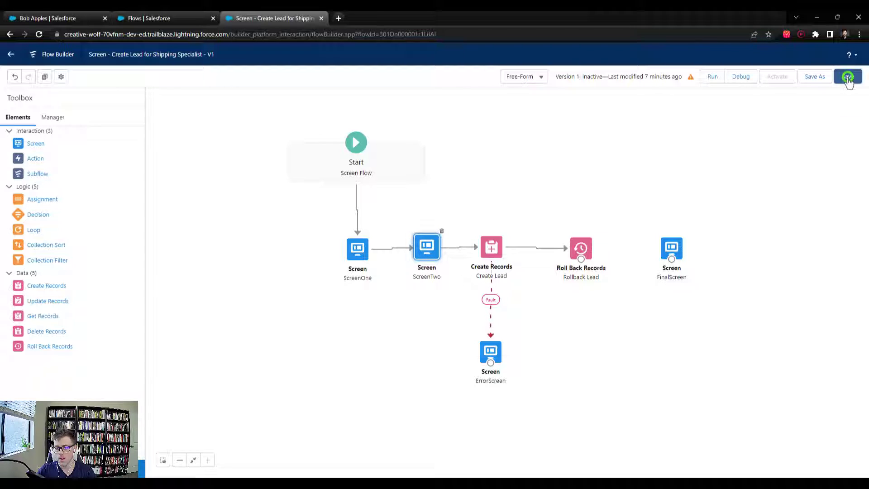
Reopen ScreenTwo in the screen editor and scroll through its Components list
double_click(427, 246)
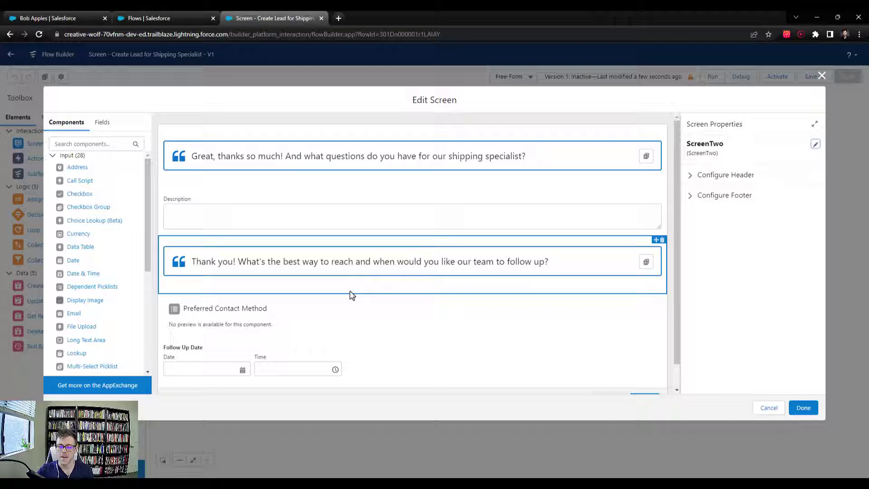
scroll(328, 240, "down", 1)
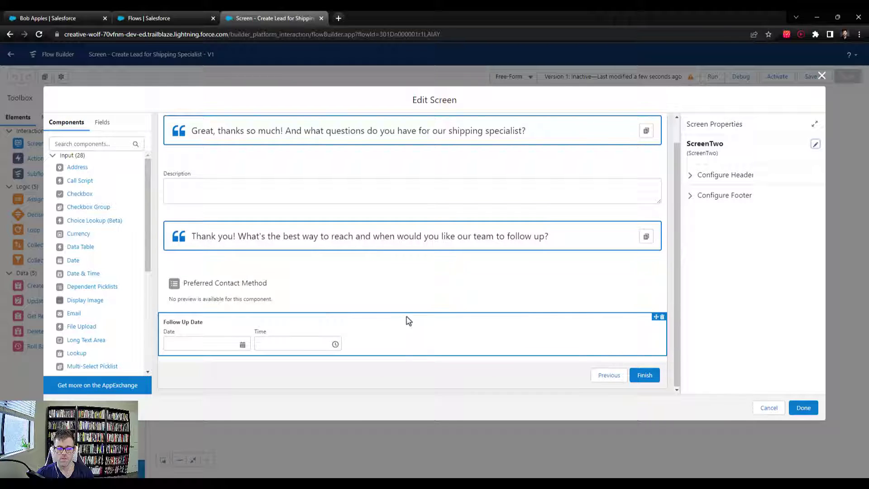
scroll(313, 249, "up", 1)
scroll(290, 290, "down", 1)
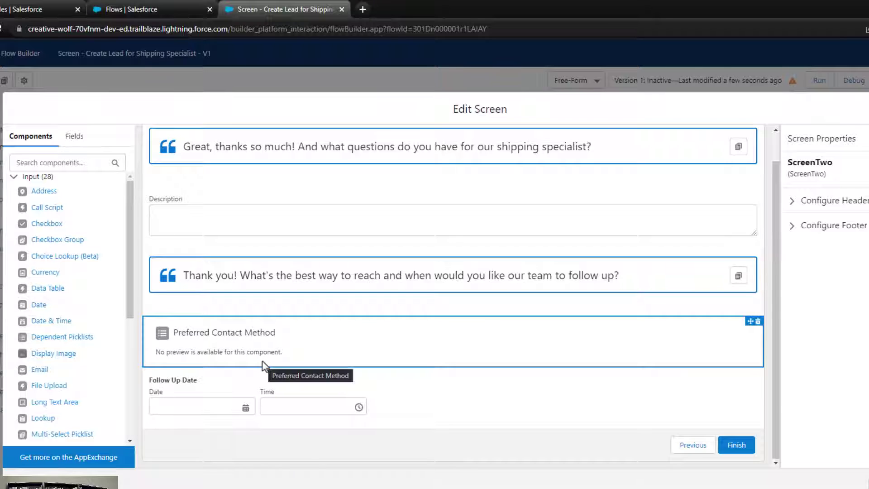
scroll(71, 240, "down", 2)
scroll(72, 240, "down", 5)
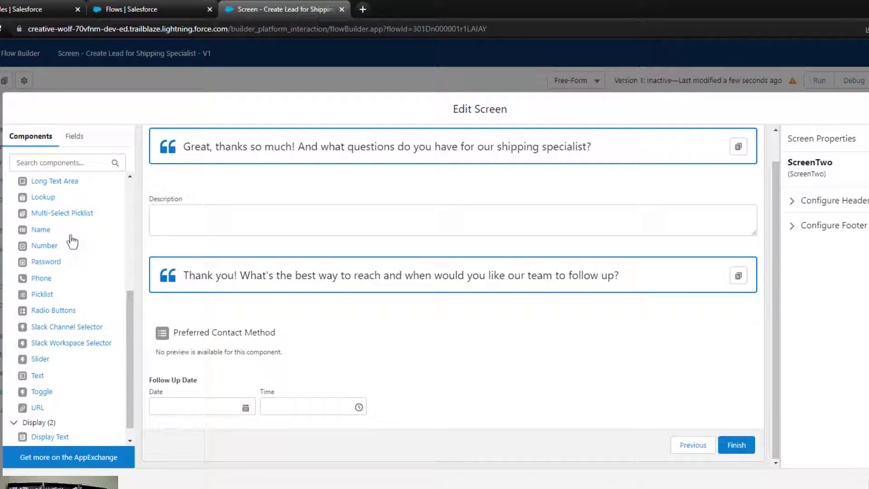
Add a Display Text block at the bottom of ScreenTwo, name it, and set font size 16
left_click_drag(70, 421, 256, 419)
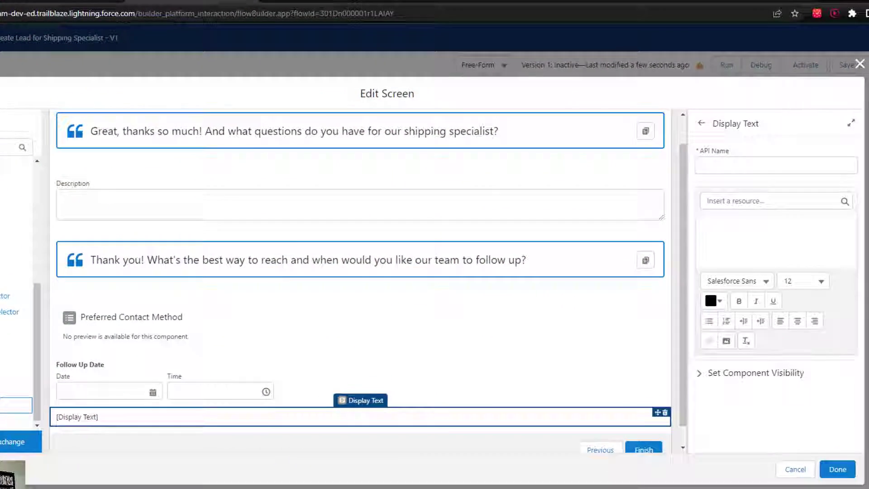
left_click(813, 175)
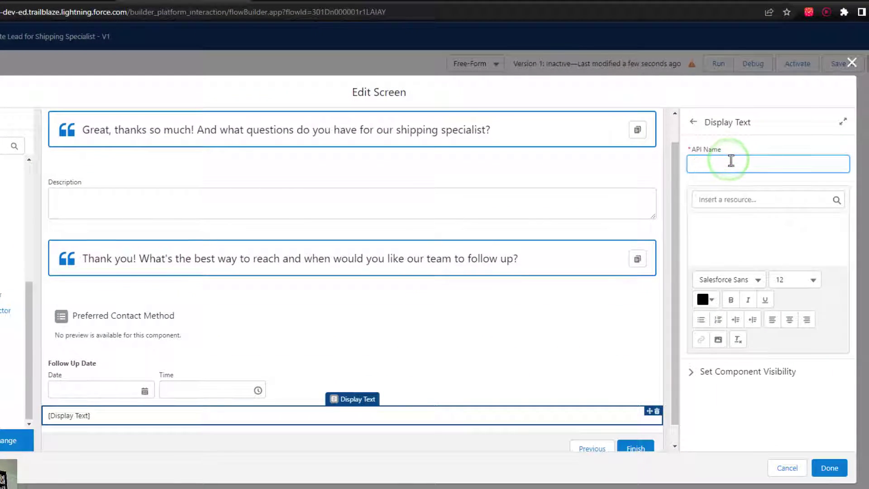
type("DisplayTe")
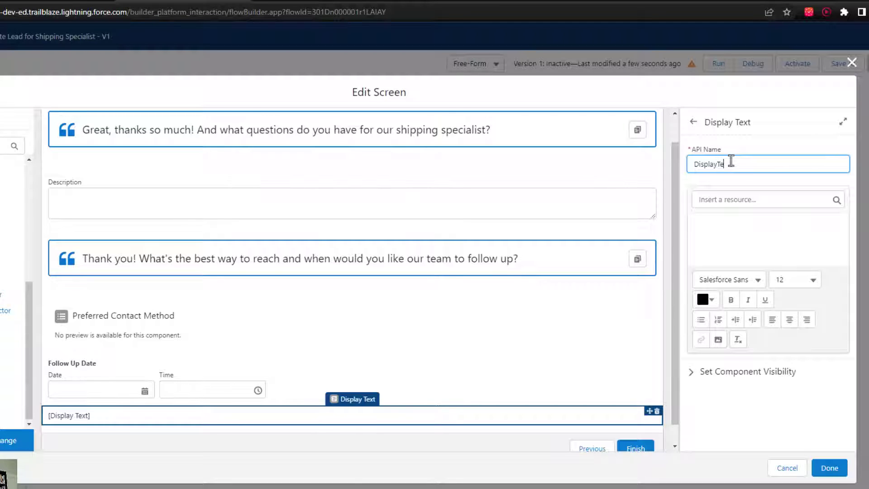
type("1")
left_click(728, 202)
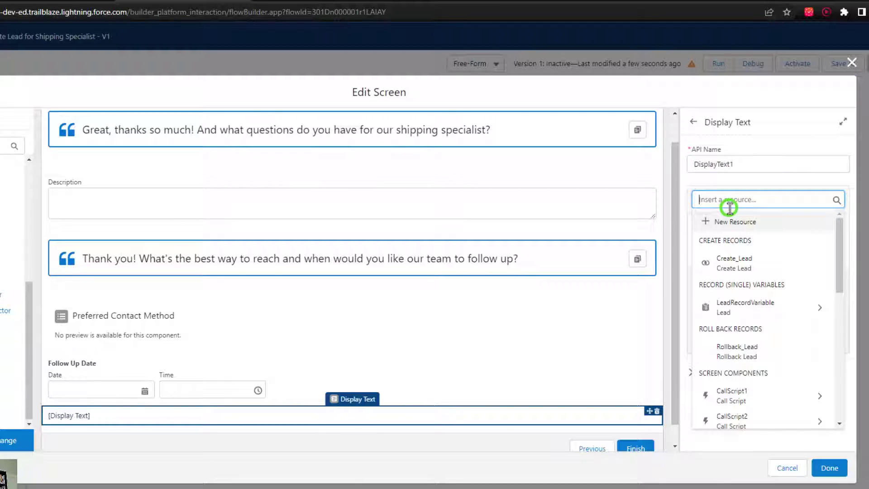
left_click(752, 182)
left_click(793, 275)
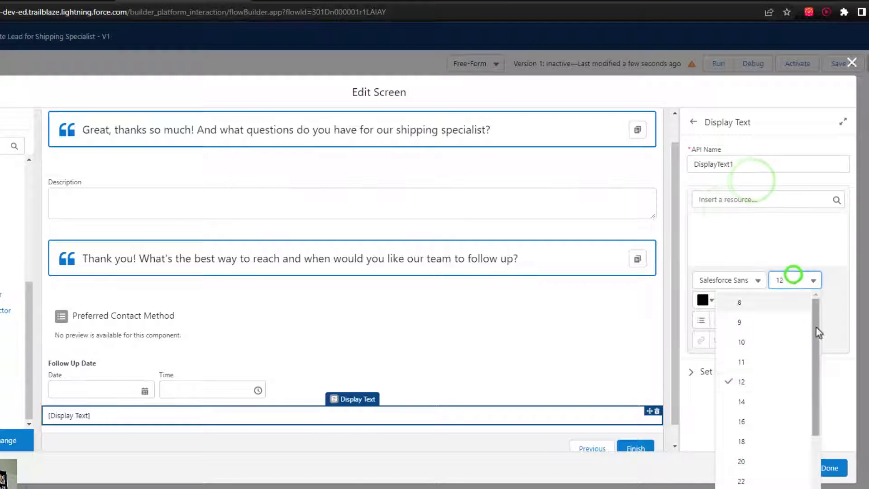
left_click(771, 420)
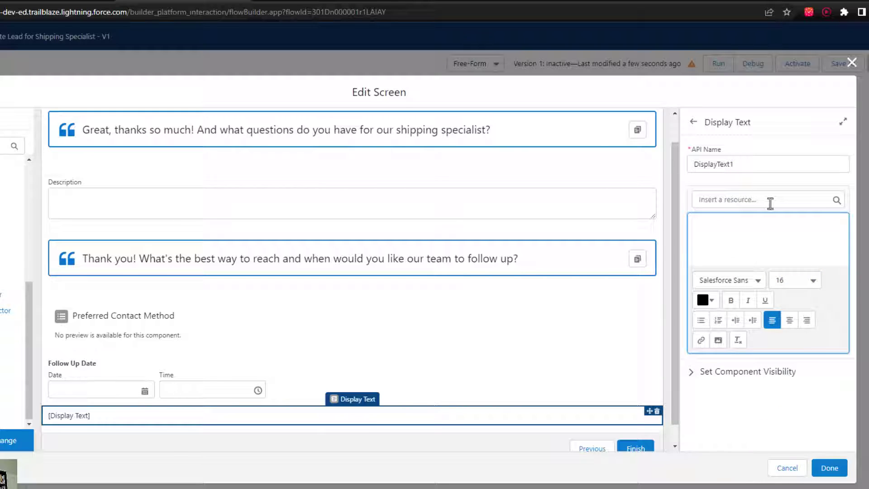
Enter '[Internal Use only]' in bold in the display text
type("[]")
key("BackSpace")
key("ctrl+b")
type("[]")
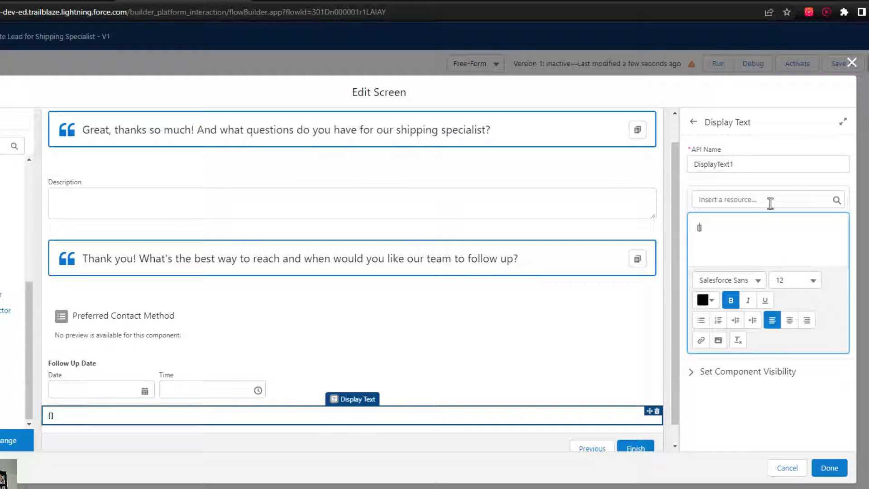
key("Left")
type("Intern")
key("BackSpace")
key("BackSpace")
key("BackSpace")
key("BackSpace")
key("BackSpace")
key("BackSpace")
type("Internal Use only")
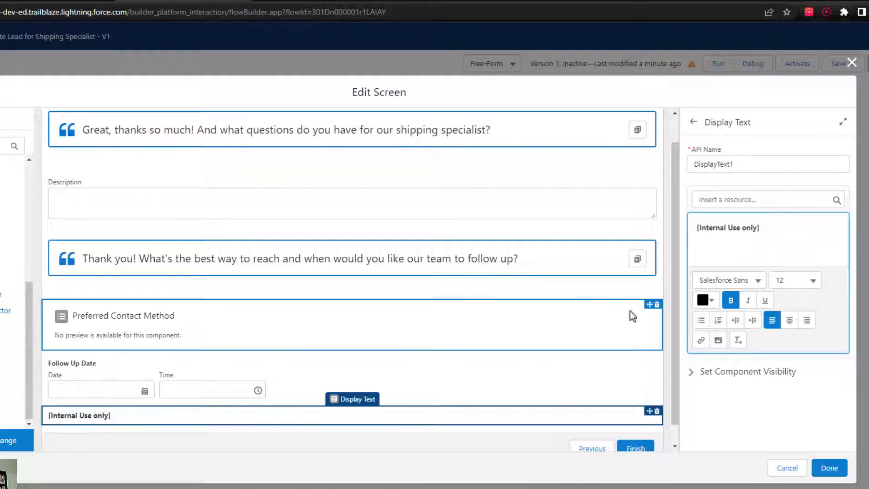
Capitalise 'Only' and append 'Please select a shipping specialist using the field below.'
left_click(747, 226)
key("BackSpace")
type("O")
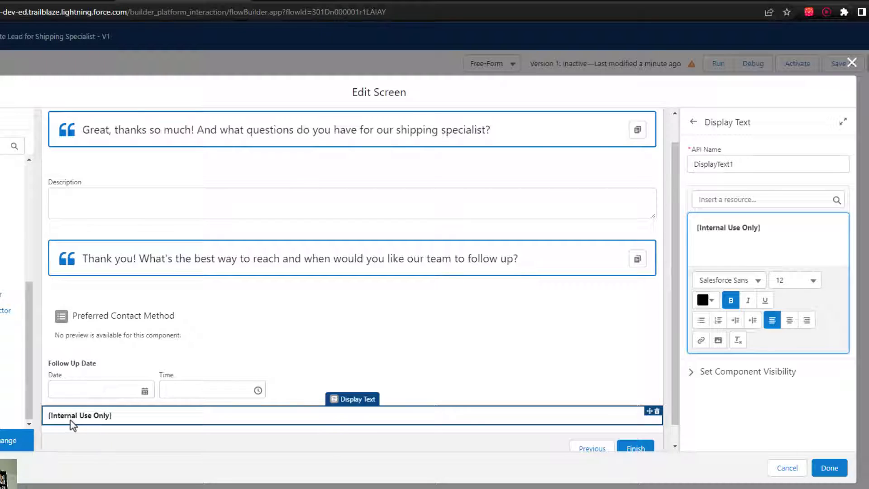
left_click(788, 226)
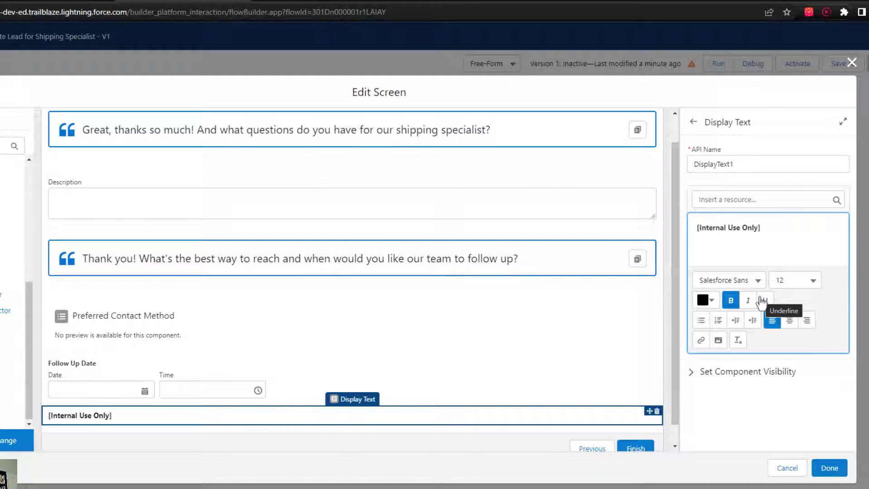
type("06")
key("BackSpace")
key("BackSpace")
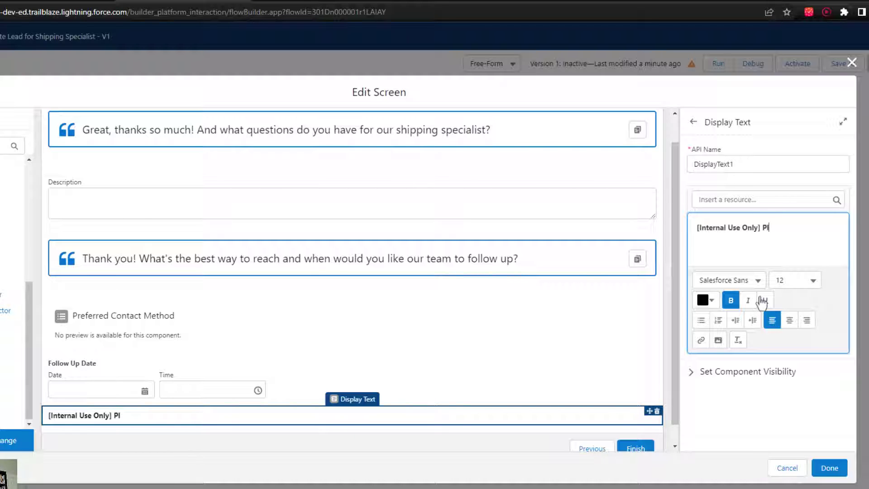
type("Please select a sh")
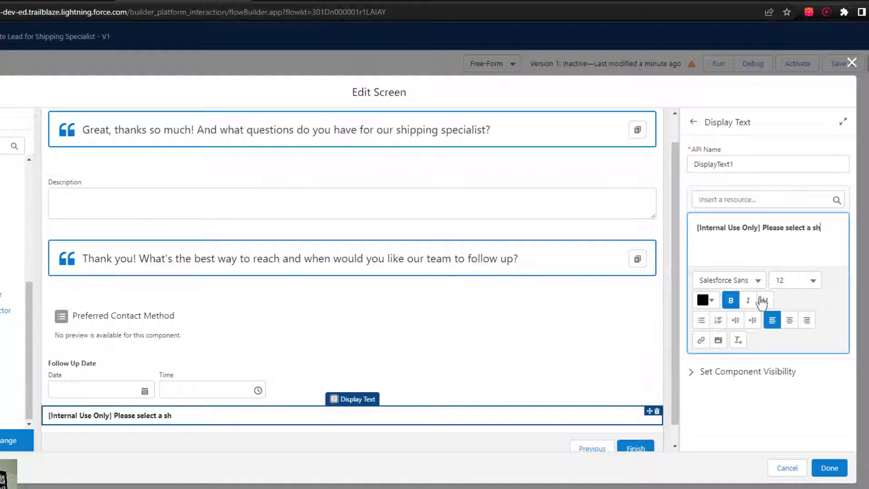
type("ipping specialist in")
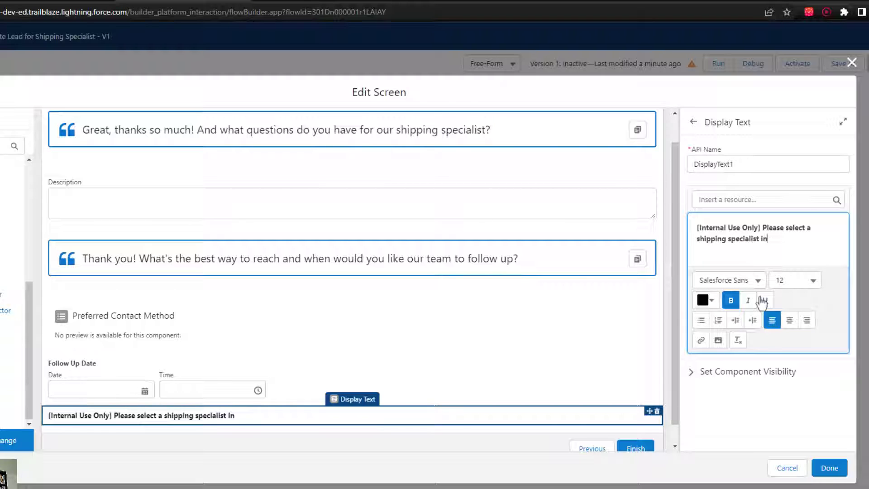
type("sing the f")
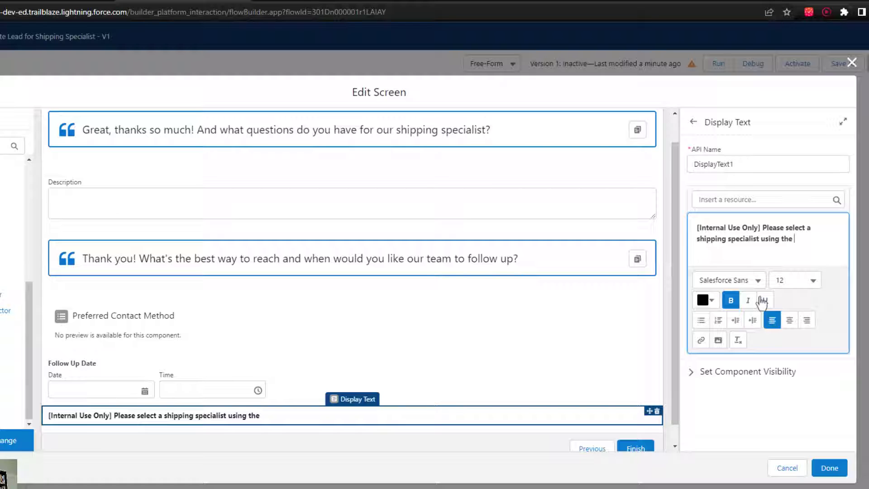
type("ield below.")
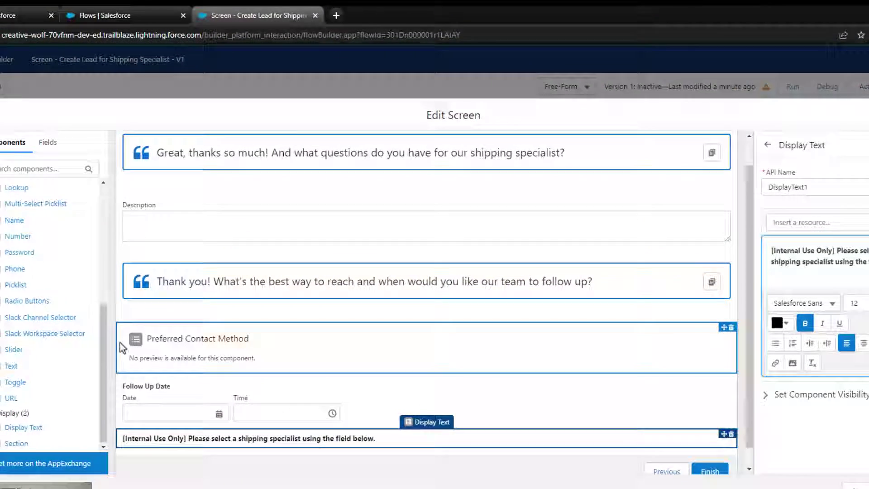
Place a Lookup component on ScreenTwo beneath the shipping-specialist Display Text
scroll(104, 348, "up", 1)
scroll(365, 215, "down", 1)
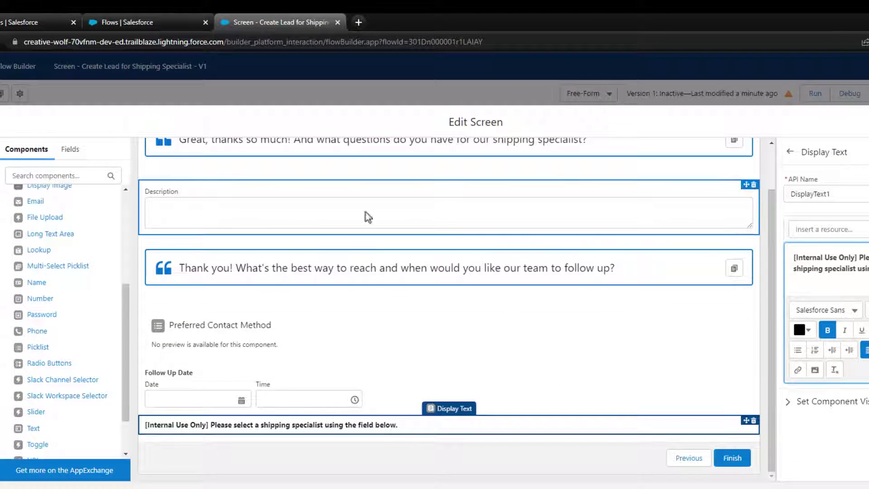
scroll(84, 333, "up", 1)
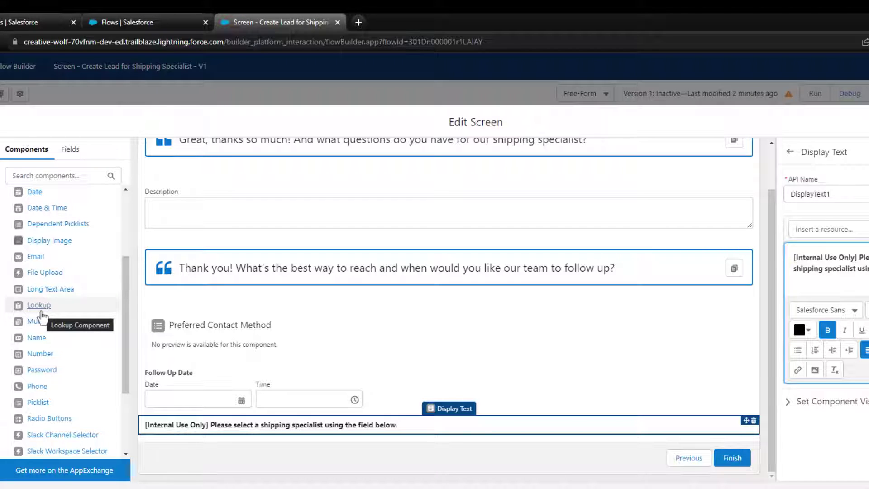
left_click_drag(35, 305, 159, 430)
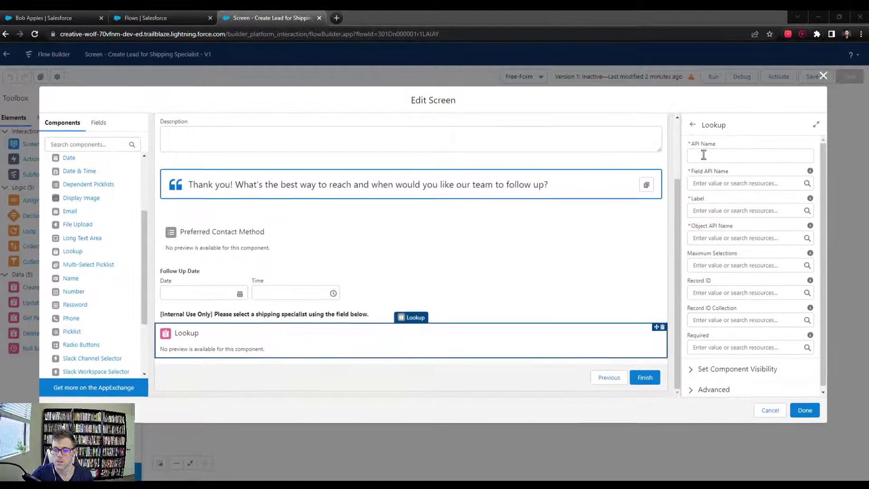
Set the Lookup component's API Name to LookupElement
left_click(703, 154)
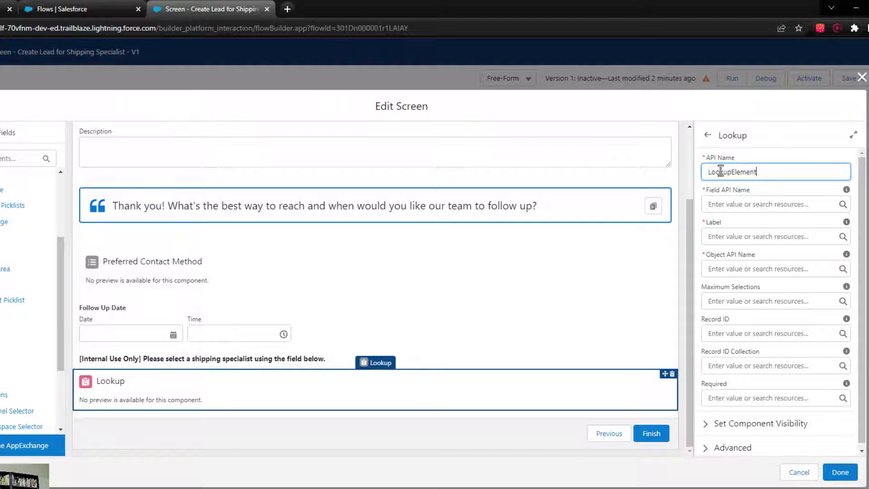
key("ctrl+a")
left_click(791, 150)
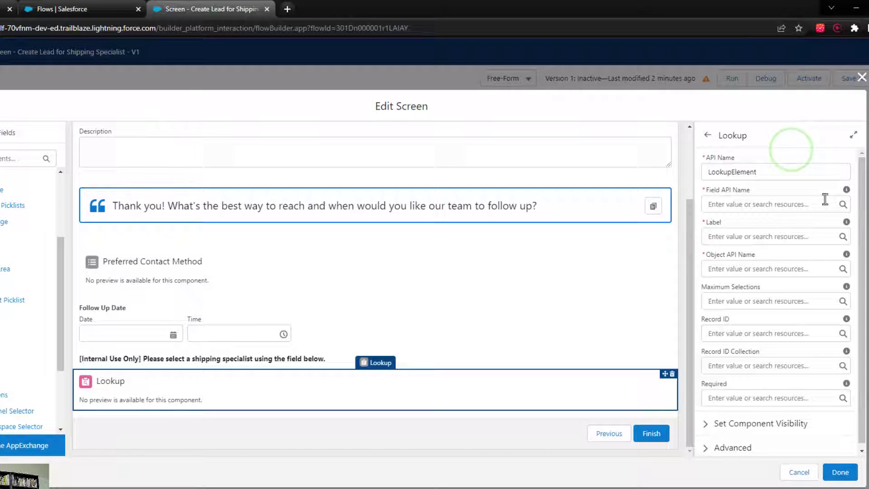
mouse_move(848, 193)
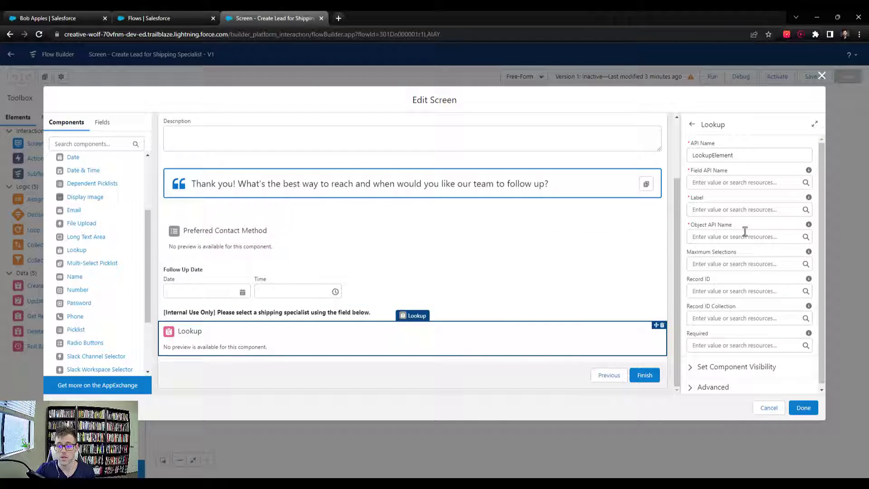
Enter AccountId as the Lookup's Field API Name
mouse_move(809, 171)
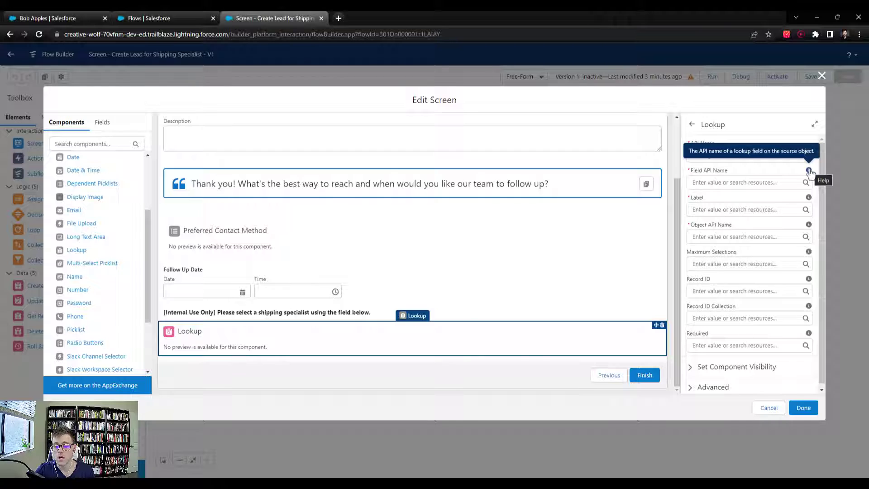
left_click(751, 185)
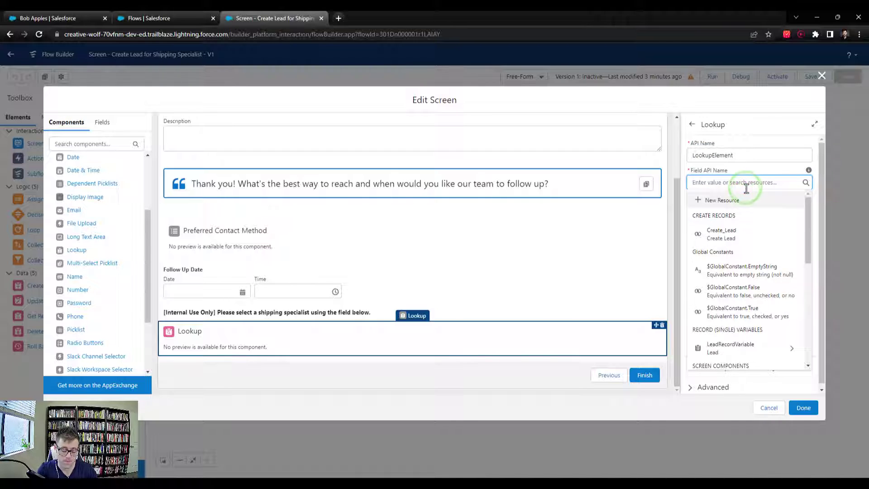
type("AccountId")
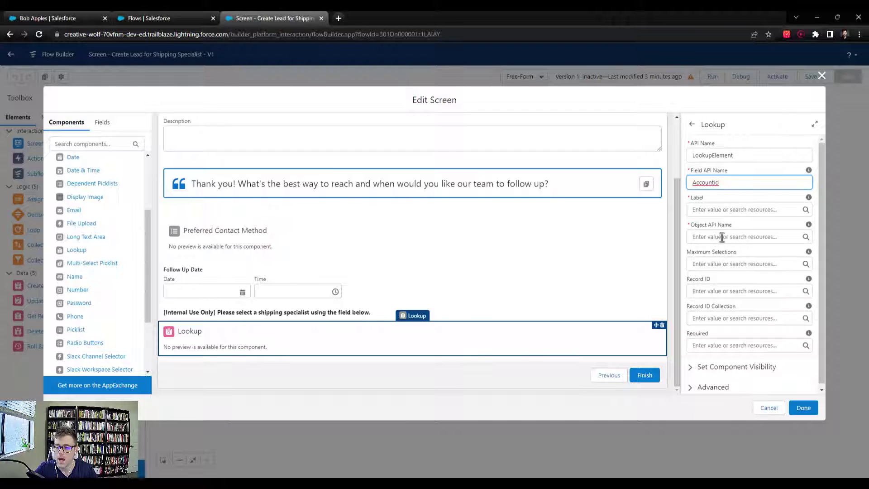
Set the Lookup's Object API Name to Lead, replacing the initially entered Contact
left_click(718, 238)
type("Contact")
left_click(741, 224)
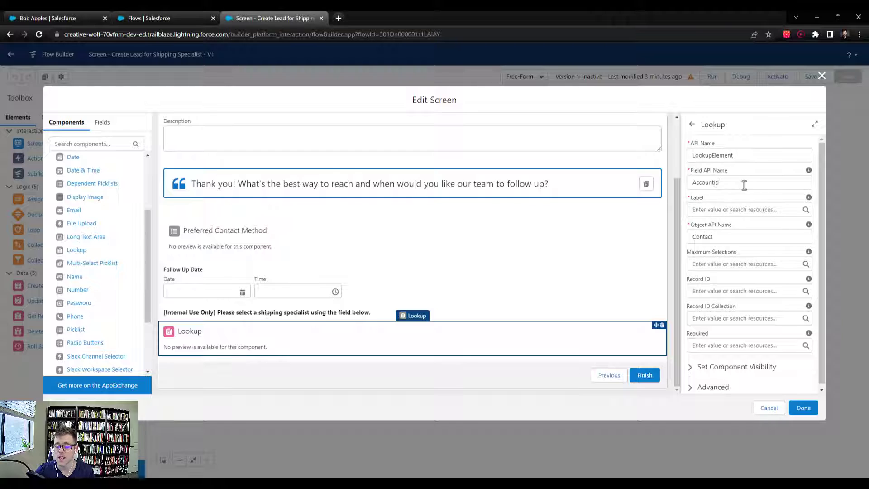
left_click_drag(725, 240, 681, 243)
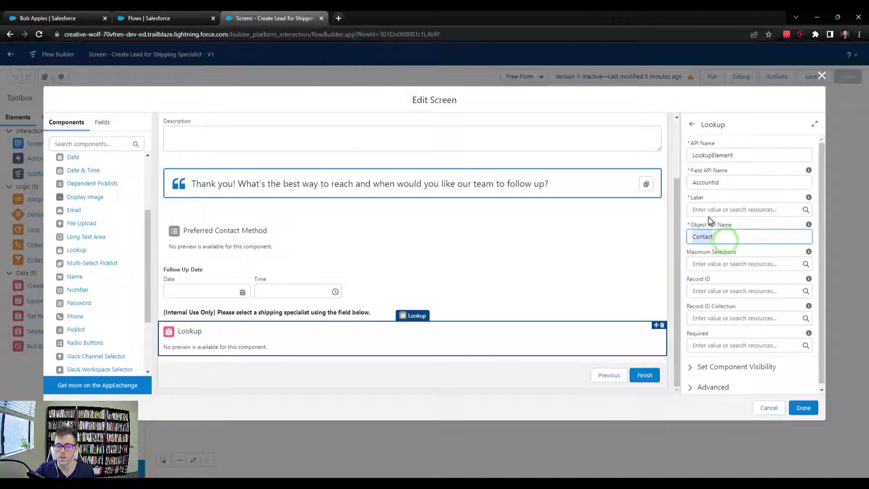
left_click(743, 225)
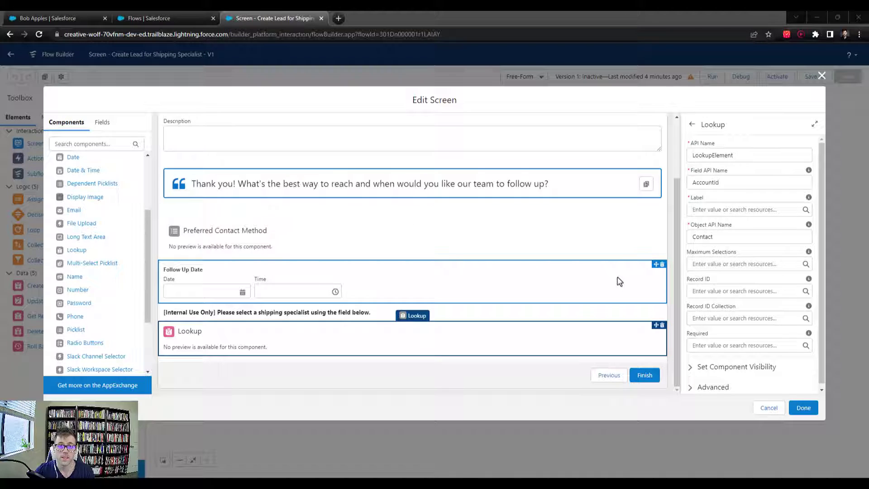
double_click(720, 236)
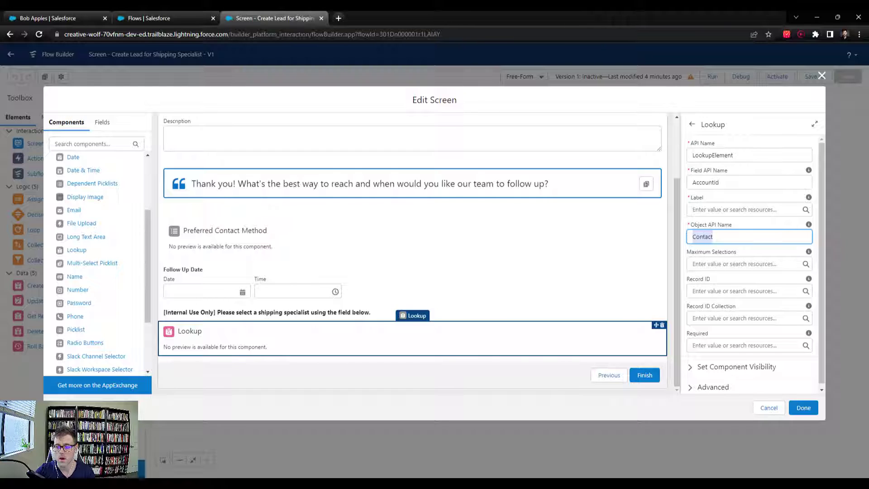
left_click(724, 236)
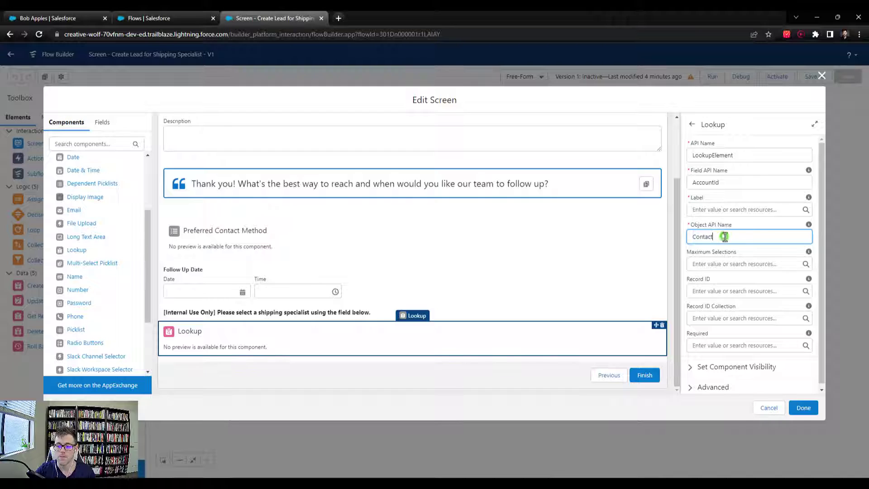
double_click(721, 235)
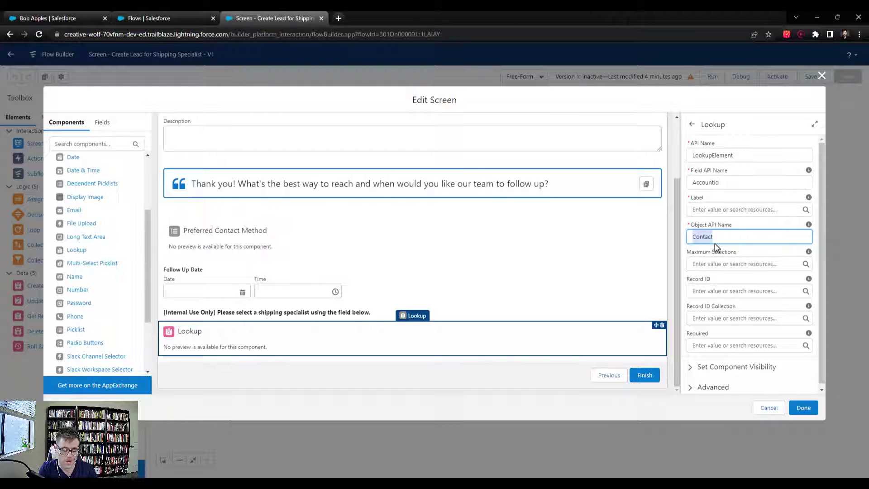
type("Lead")
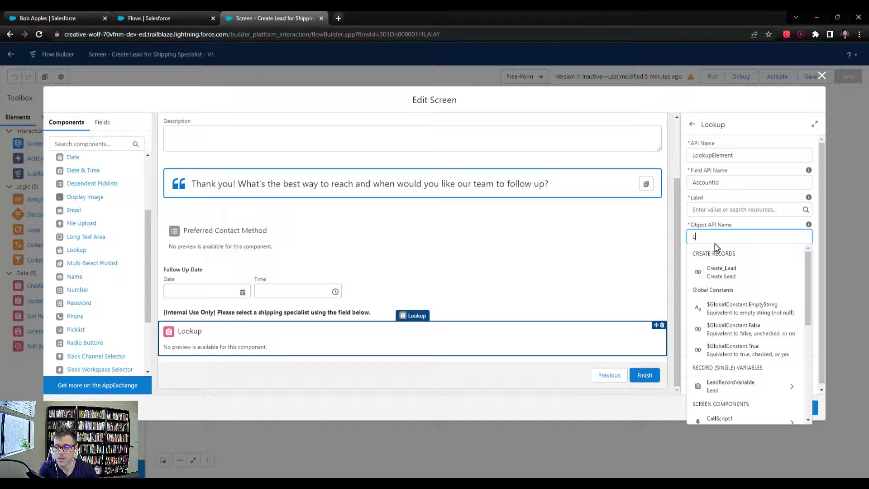
key("BackSpace")
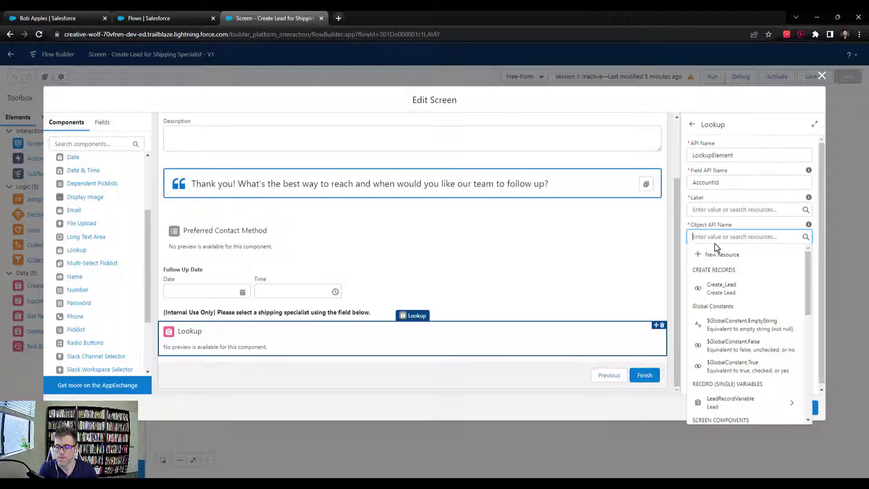
type("d")
left_click(742, 184)
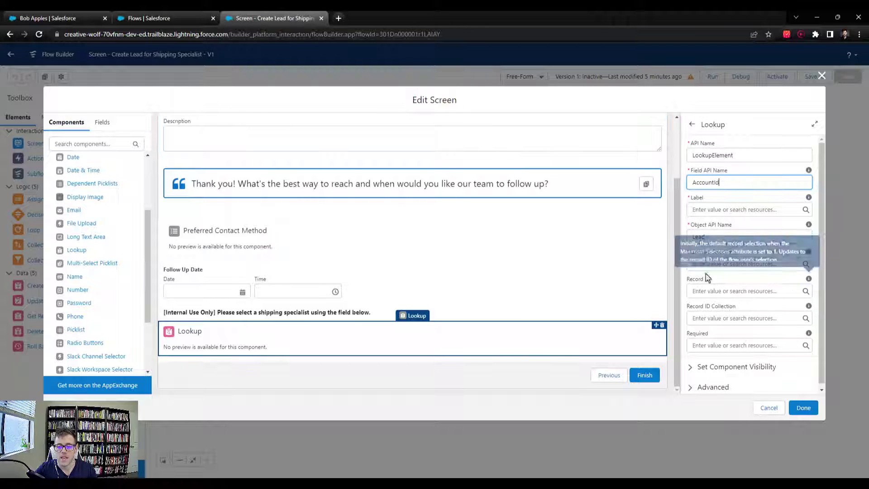
left_click(59, 18)
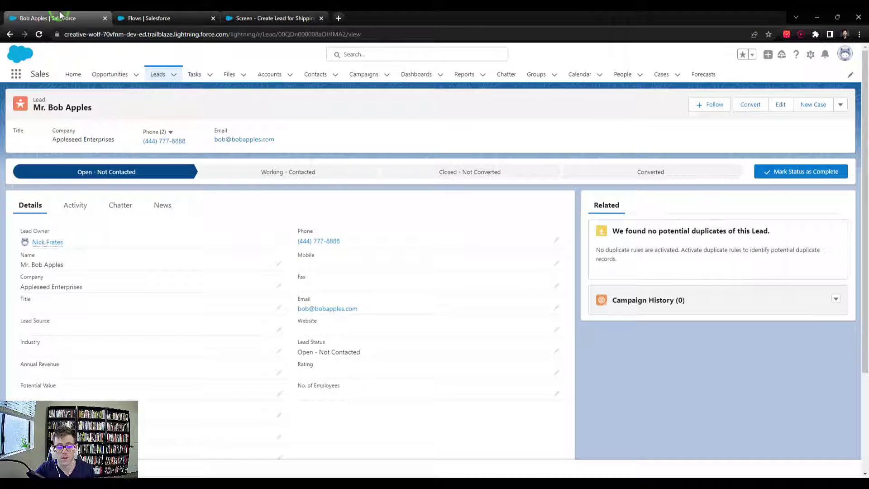
scroll(431, 329, "down", 3)
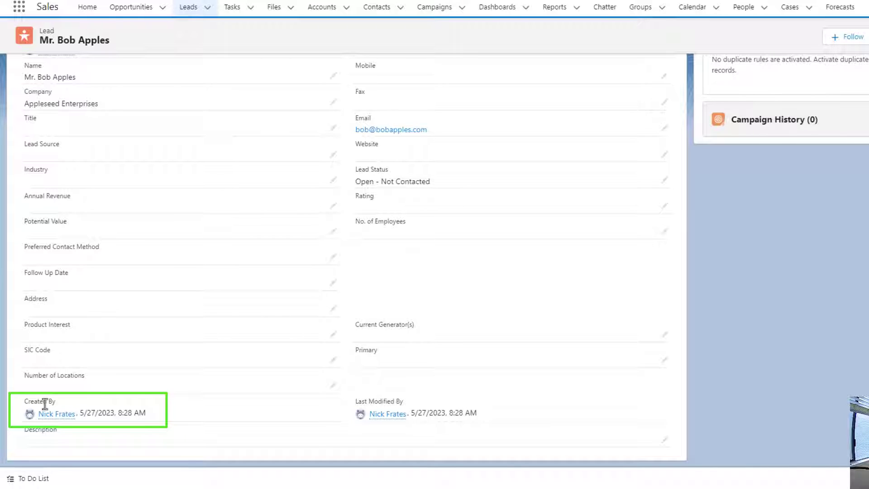
mouse_move(55, 416)
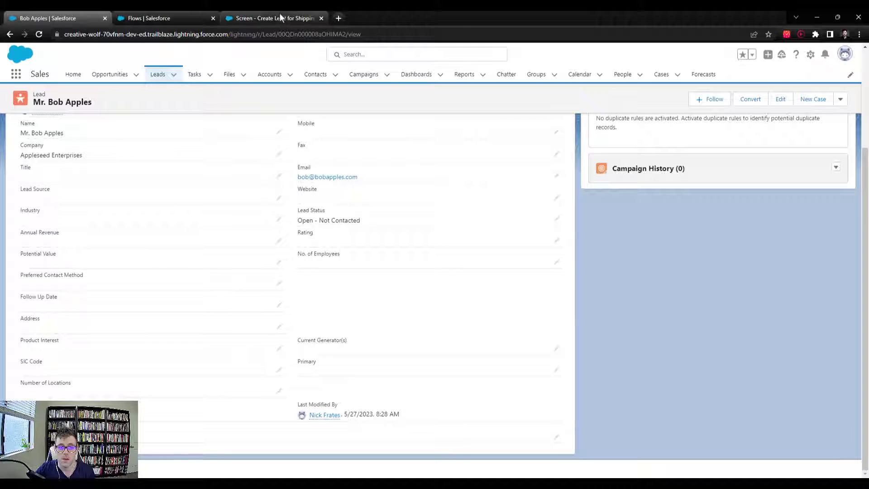
left_click(278, 17)
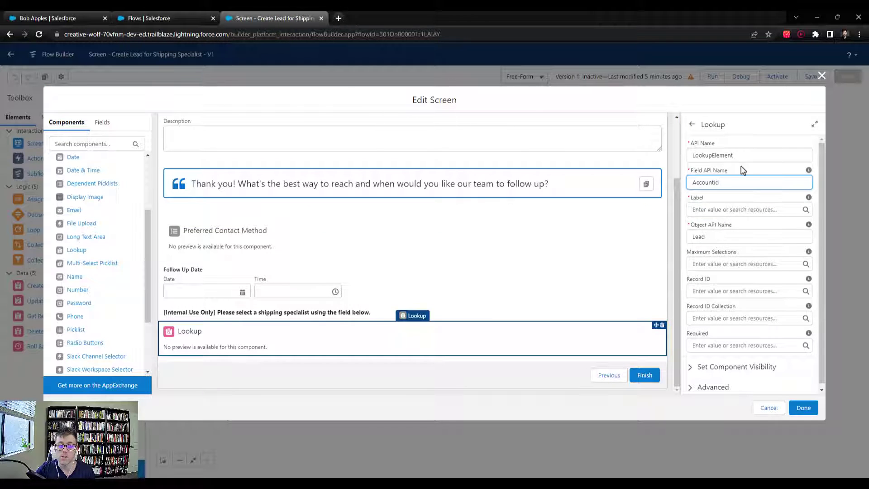
Change the Lookup's Field API Name from AccountId to CreatedById
double_click(736, 182)
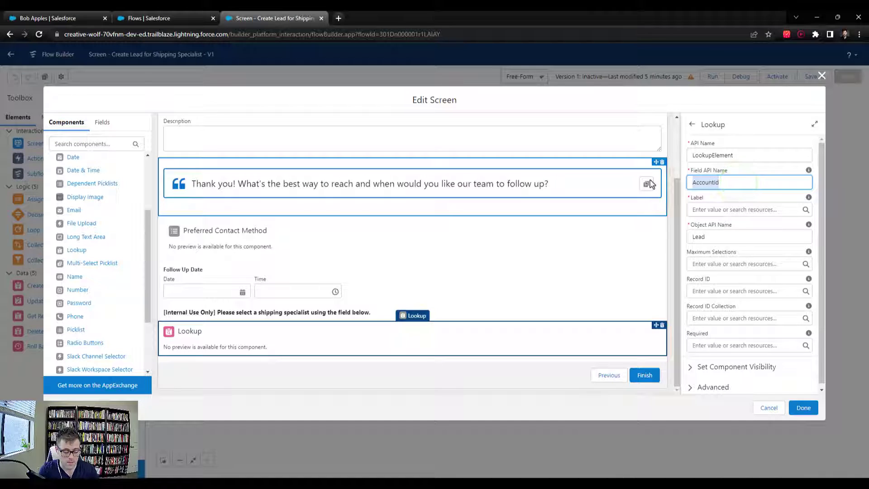
type("CreatedByI")
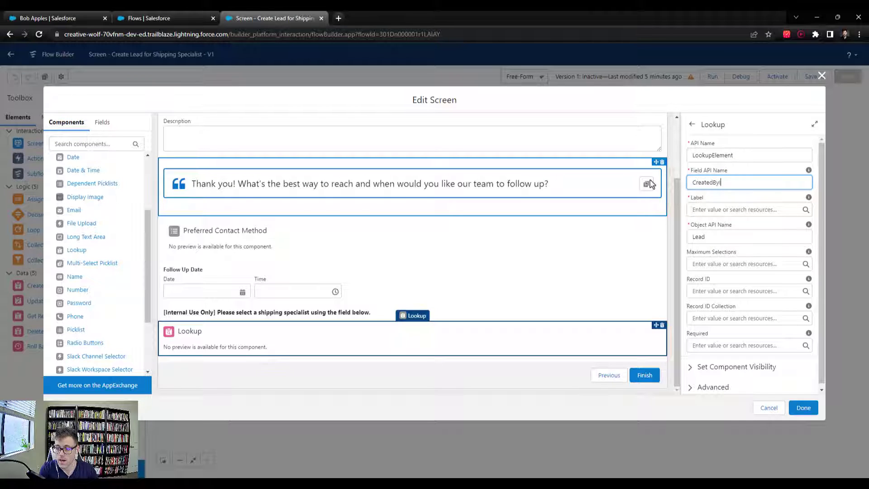
type("d")
left_click(749, 171)
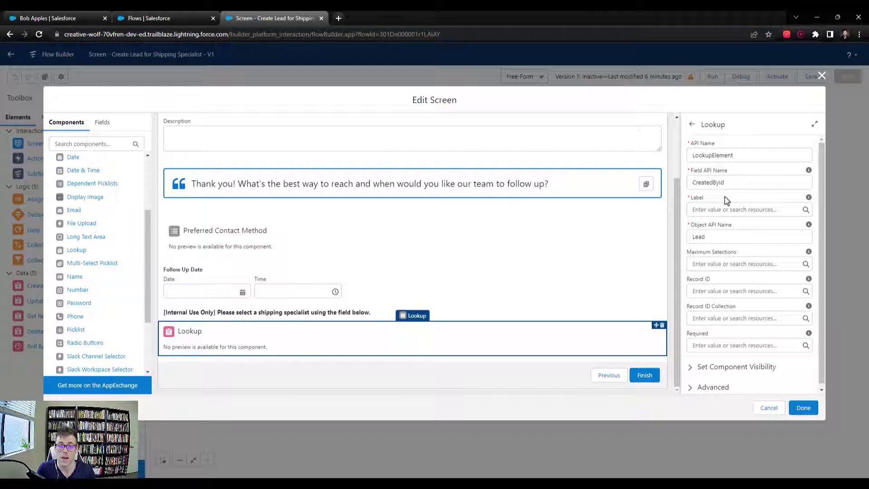
Label the lookup 'Shipping Specialist', close the screen editor with Done, and save the flow
left_click(724, 197)
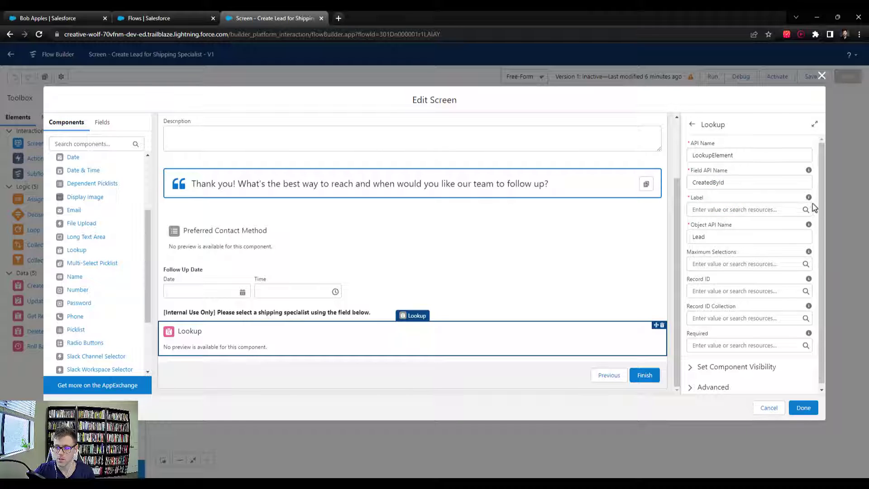
mouse_move(808, 199)
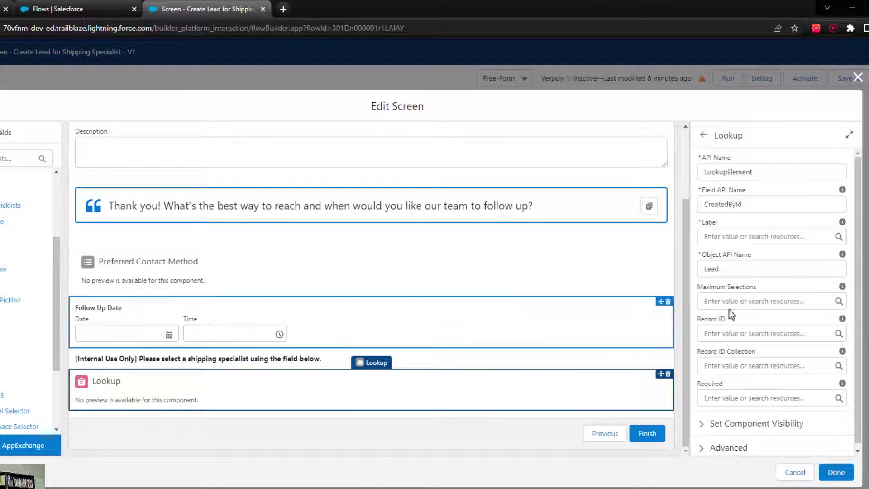
left_click(742, 235)
type("Shipp")
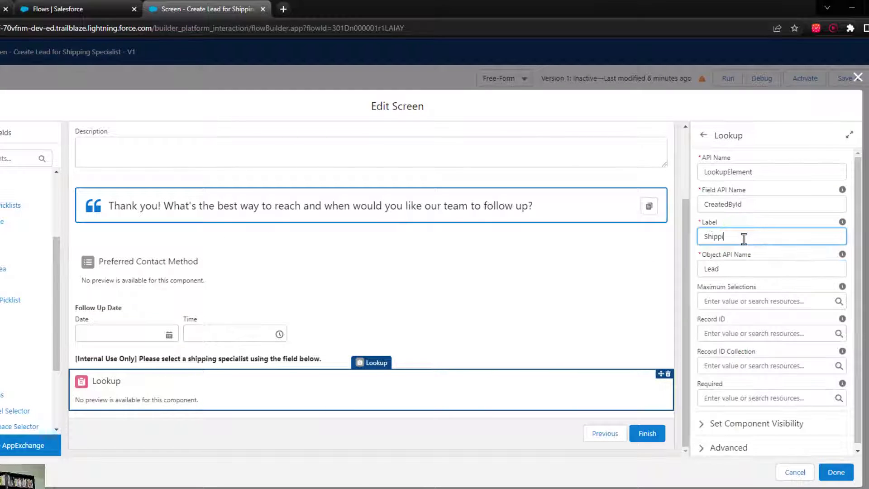
type("ing Speicalist")
left_click(738, 224)
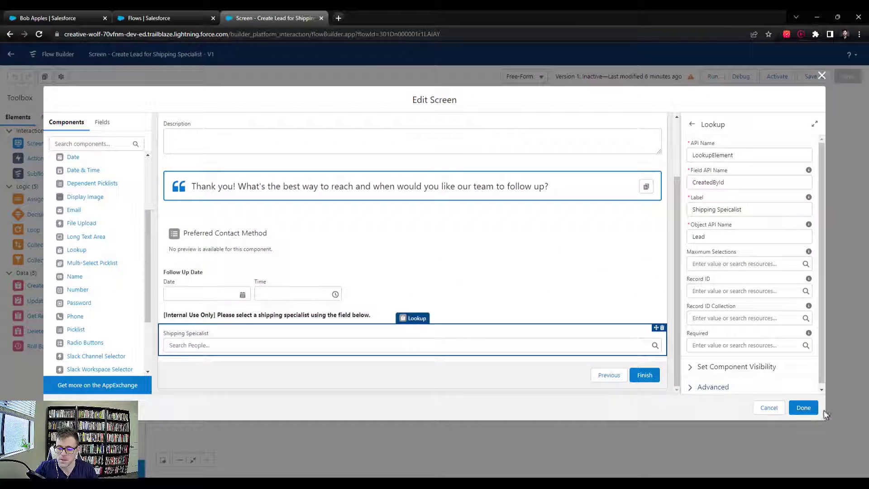
left_click(808, 414)
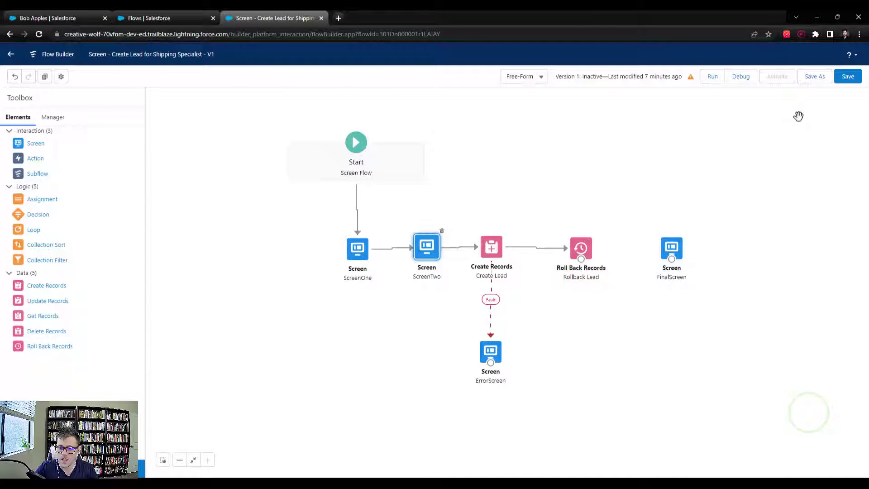
left_click(847, 78)
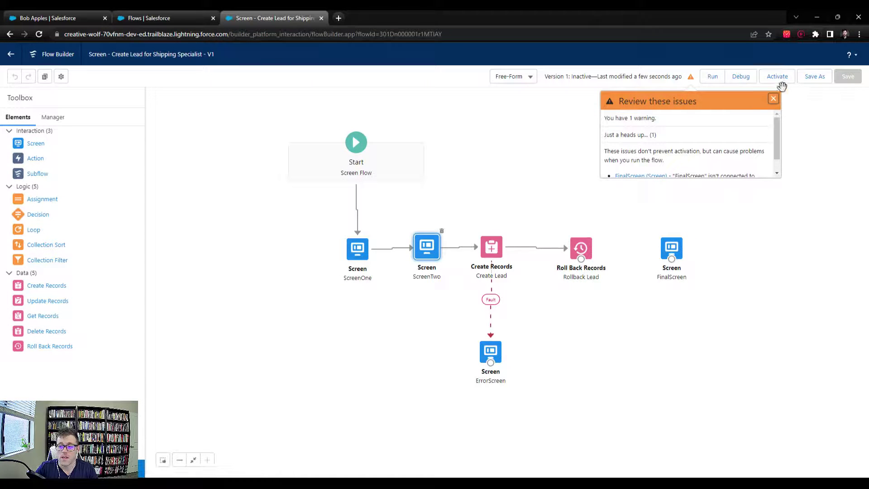
Dismiss the review-issues warning, start a debug run, and choose Mr. as salutation
left_click(774, 95)
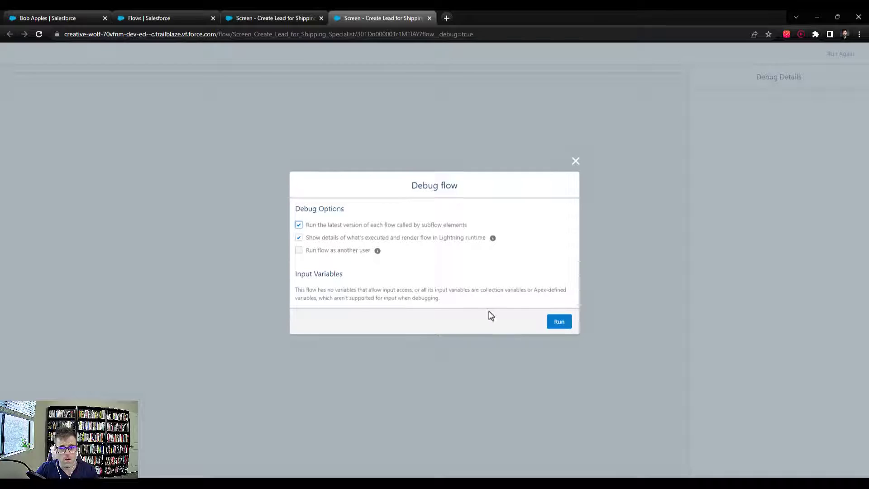
left_click(555, 319)
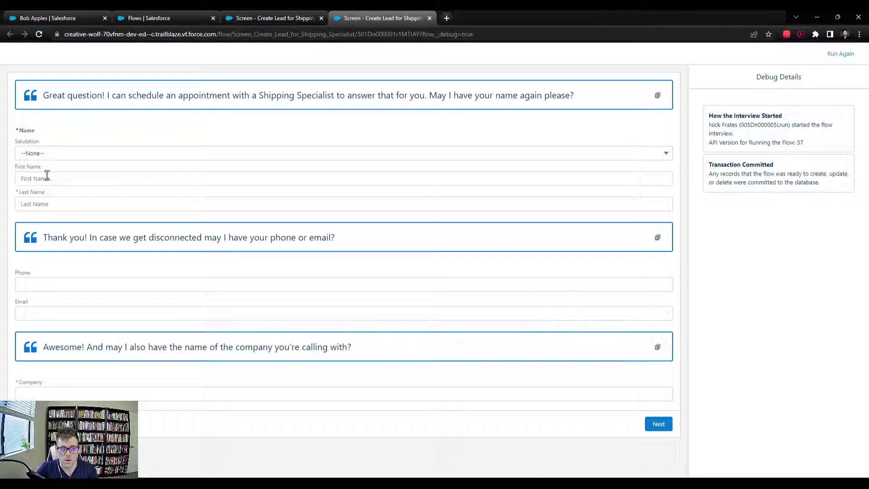
left_click(51, 154)
left_click(50, 182)
Enter the lead's first and last name, phone, email and company, then continue
left_click(45, 177)
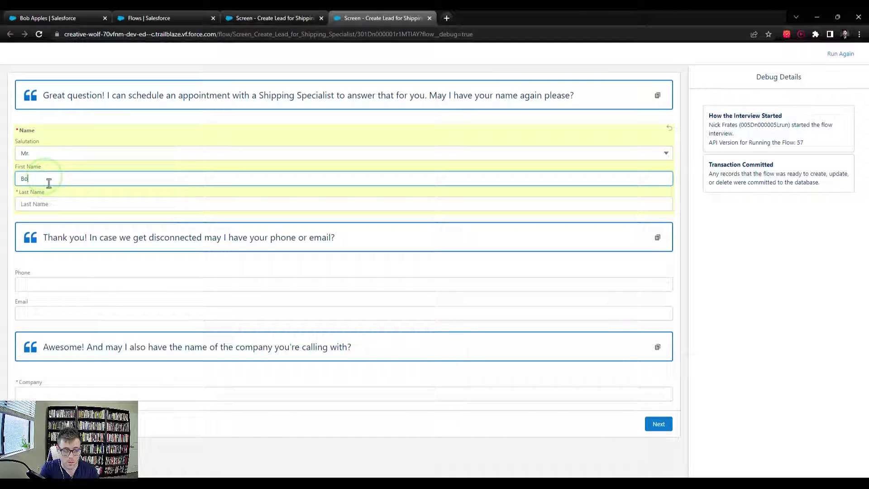
key("Tab")
key("Tab")
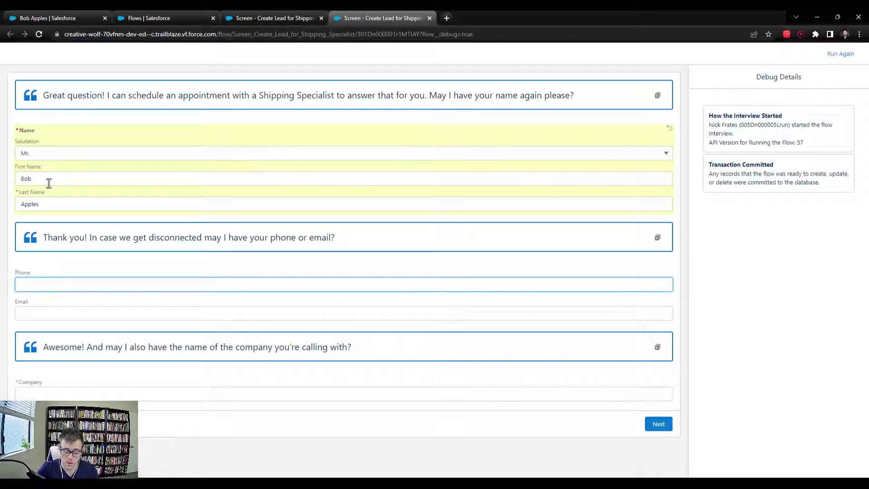
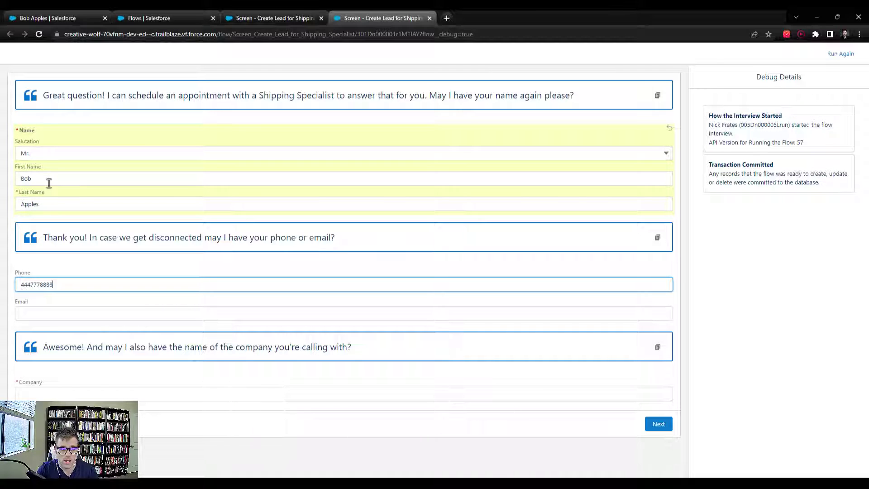
key("Tab")
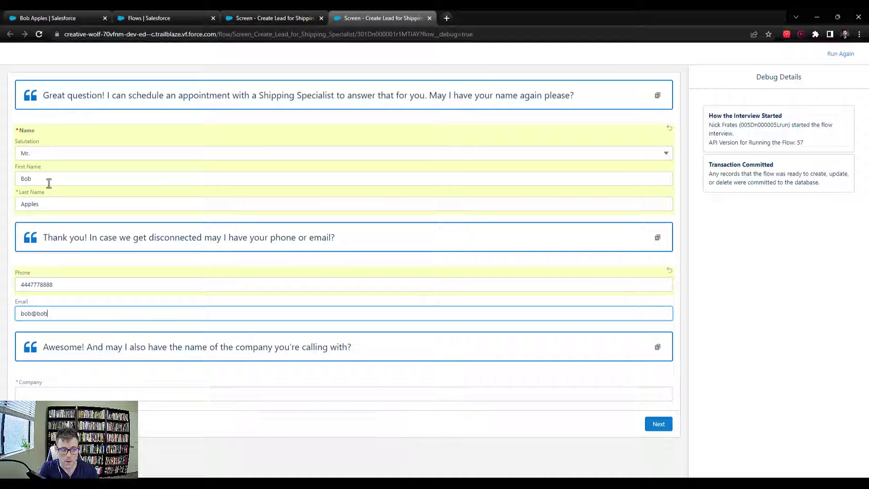
left_click(58, 394)
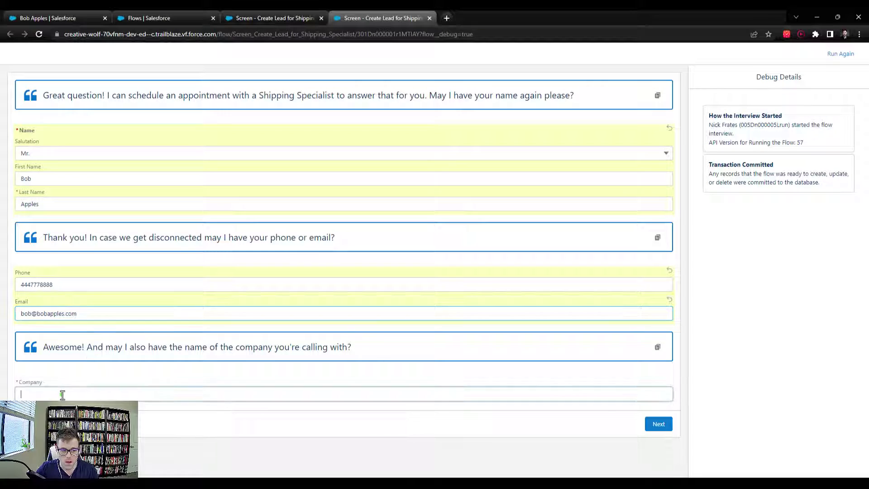
type("Appleseed Enterprises")
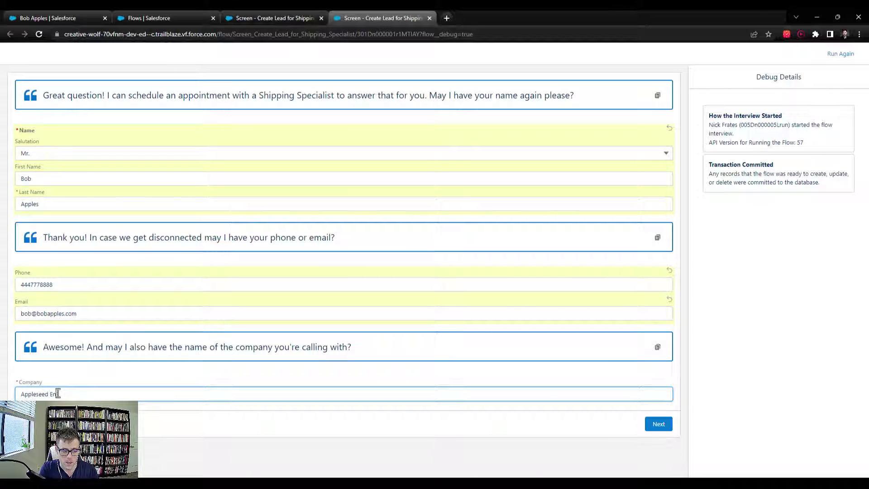
left_click(663, 428)
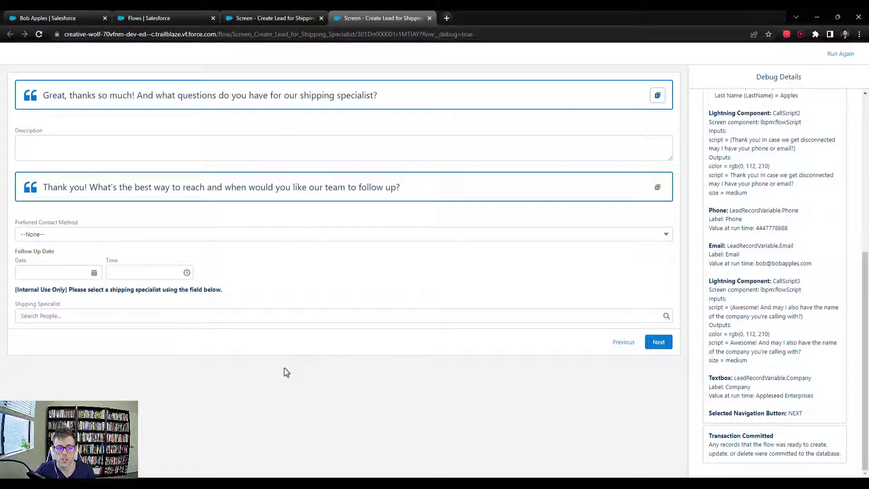
Enter the Australia container-shipping question, choose Phone, and set follow-up to 5/31/2023 12:00 PM
left_click(74, 151)
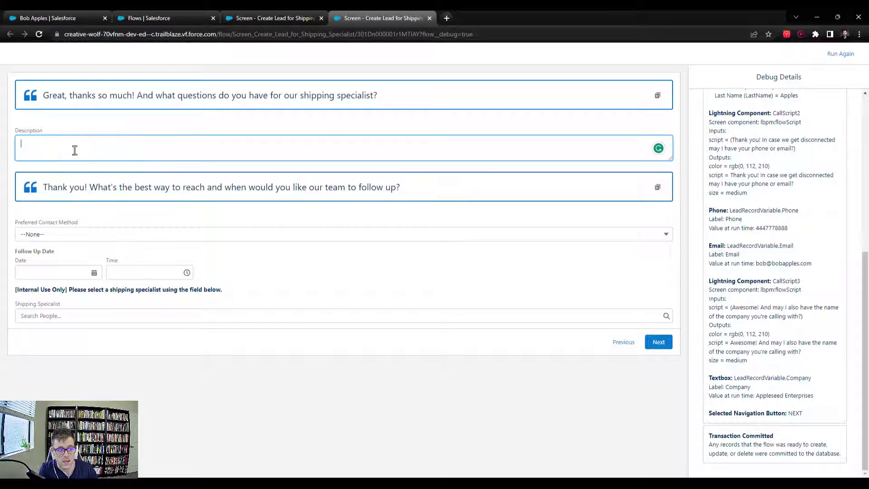
type("How much does it")
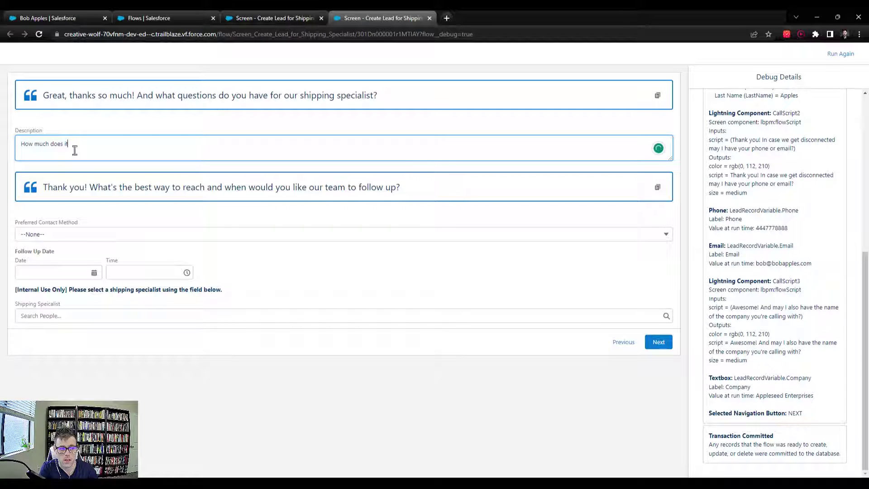
type(" cost to ship a cona")
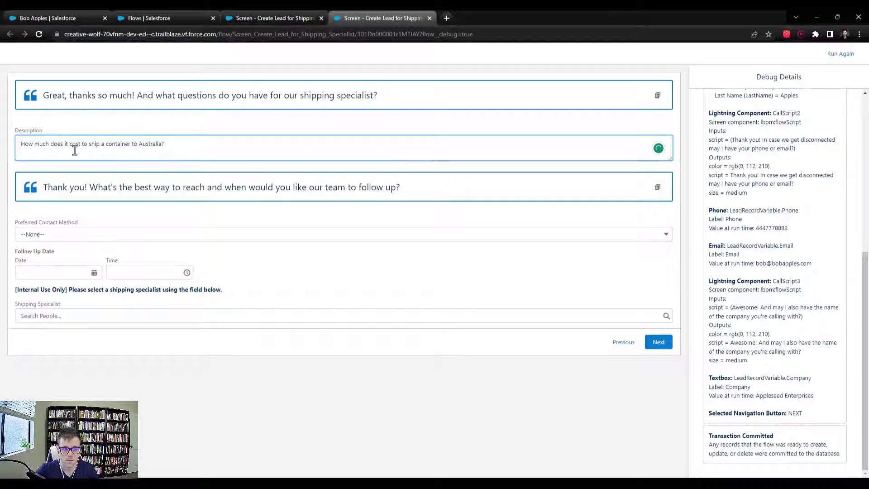
left_click(91, 123)
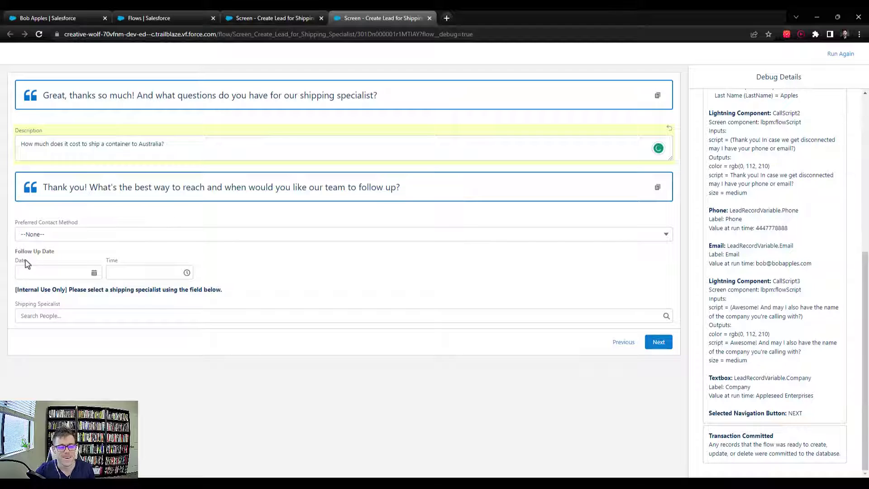
left_click(38, 234)
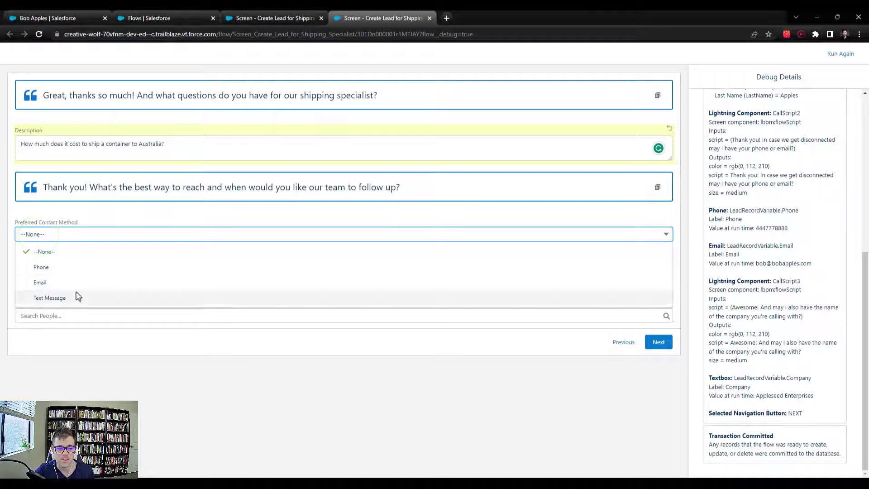
left_click(79, 268)
left_click(55, 271)
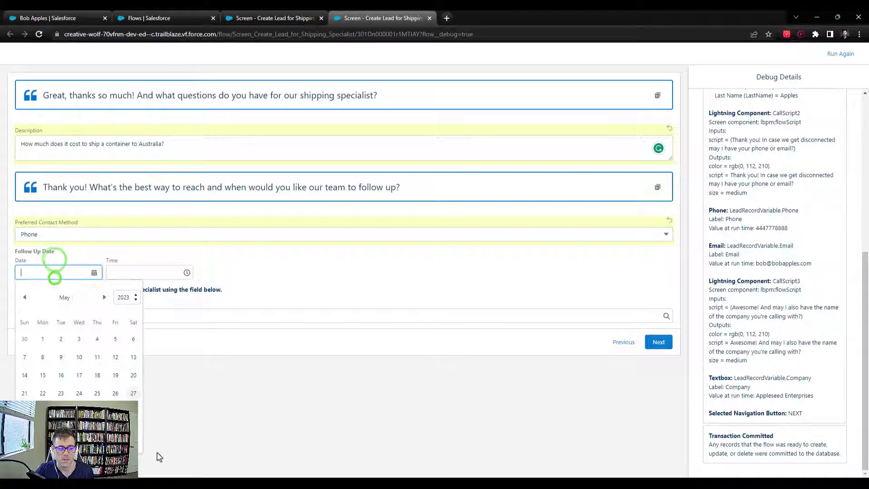
left_click(77, 446)
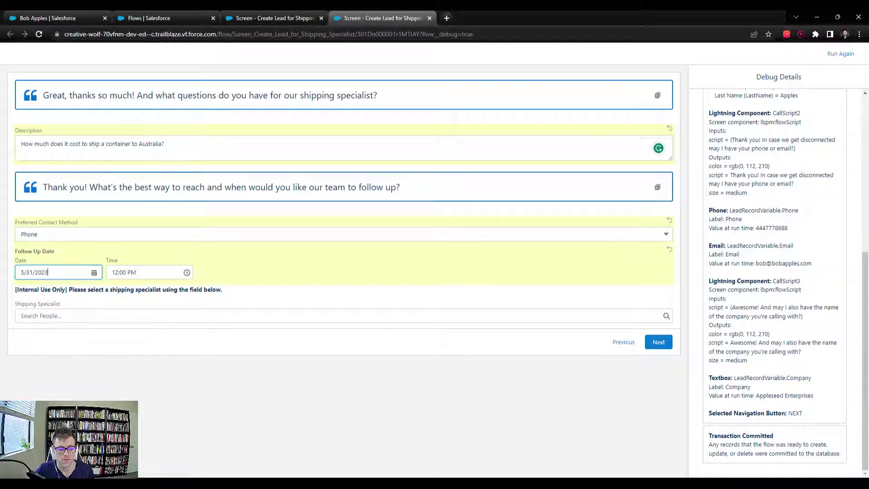
left_click(154, 380)
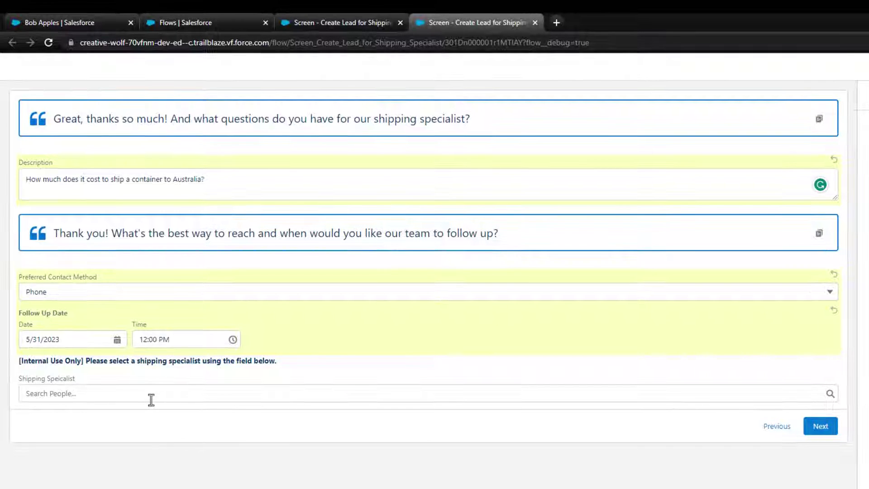
Pick a recent user, clear it, then search by name and assign the matching user as Shipping Specialist
left_click(129, 316)
left_click(131, 394)
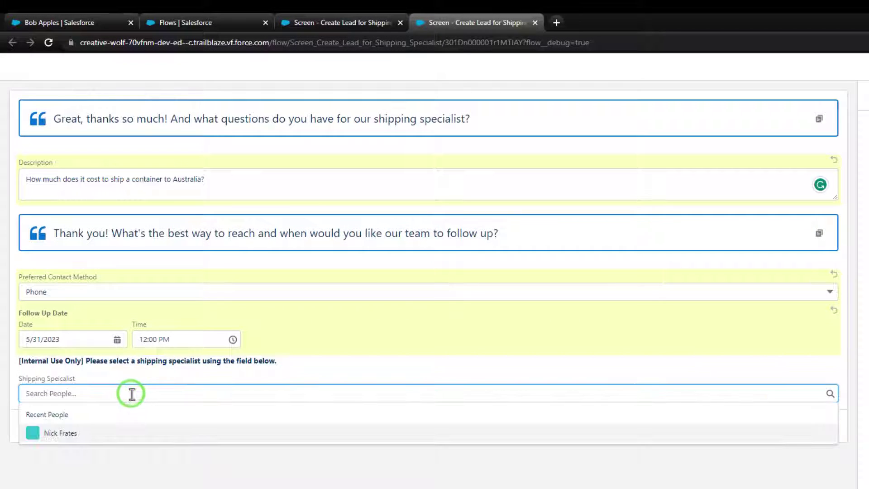
left_click(289, 388)
left_click(59, 428)
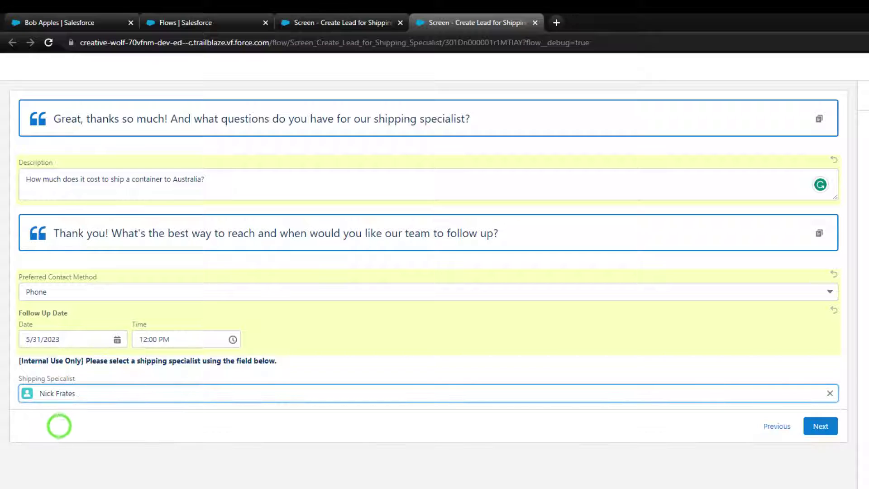
left_click(828, 394)
type("Tina")
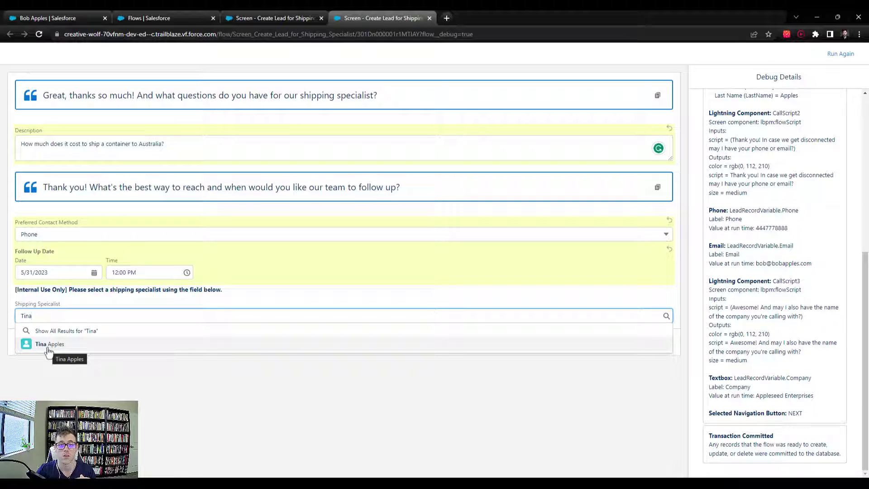
left_click(47, 348)
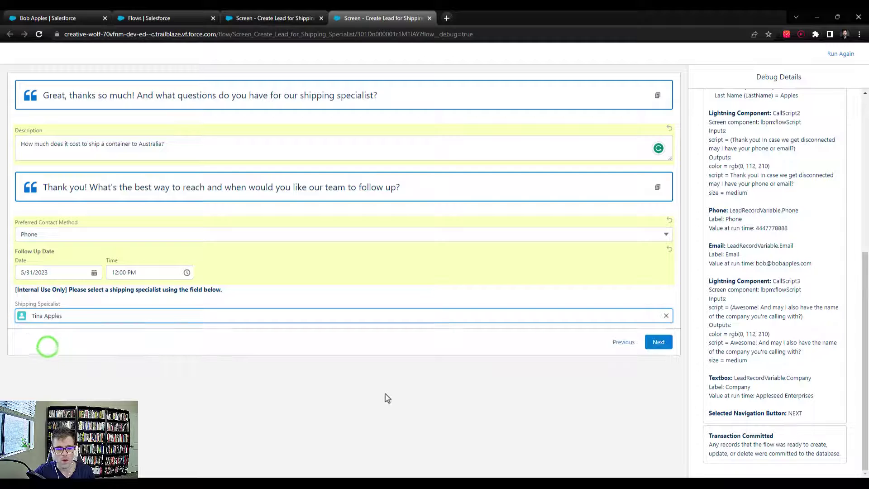
left_click(445, 389)
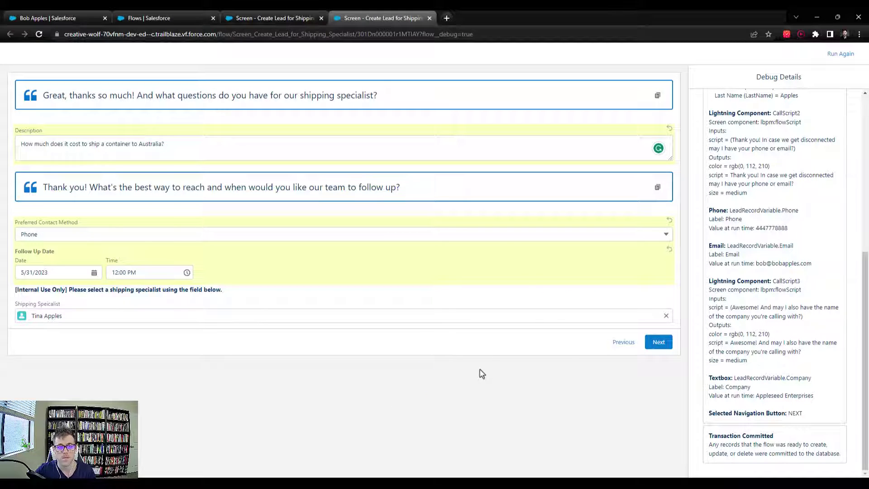
Close the debug run's browser tab to return to the Flow Builder canvas
left_click(429, 18)
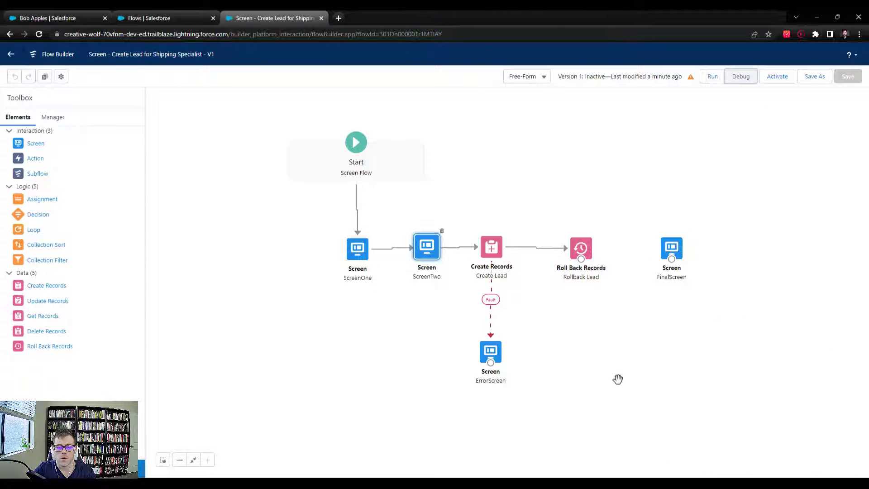